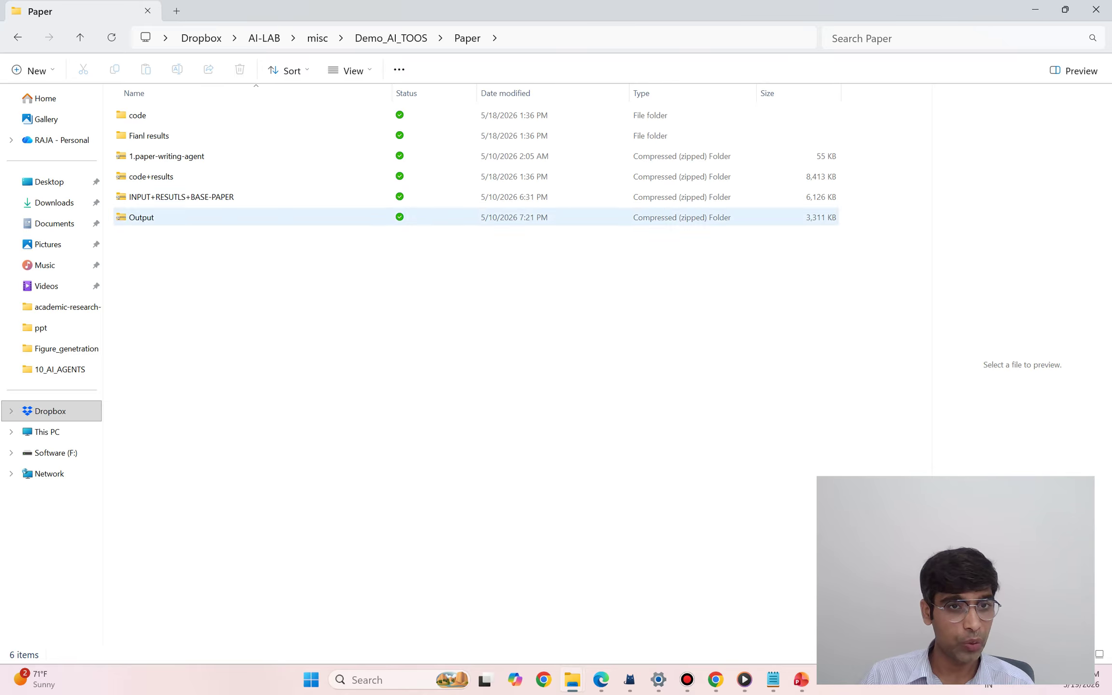
Step: Open the guarded_dcca_bmvc2026 PDF from the Output archive and skim the paper through to its last page
{"action": "double_click", "coordinate": [141, 217]}
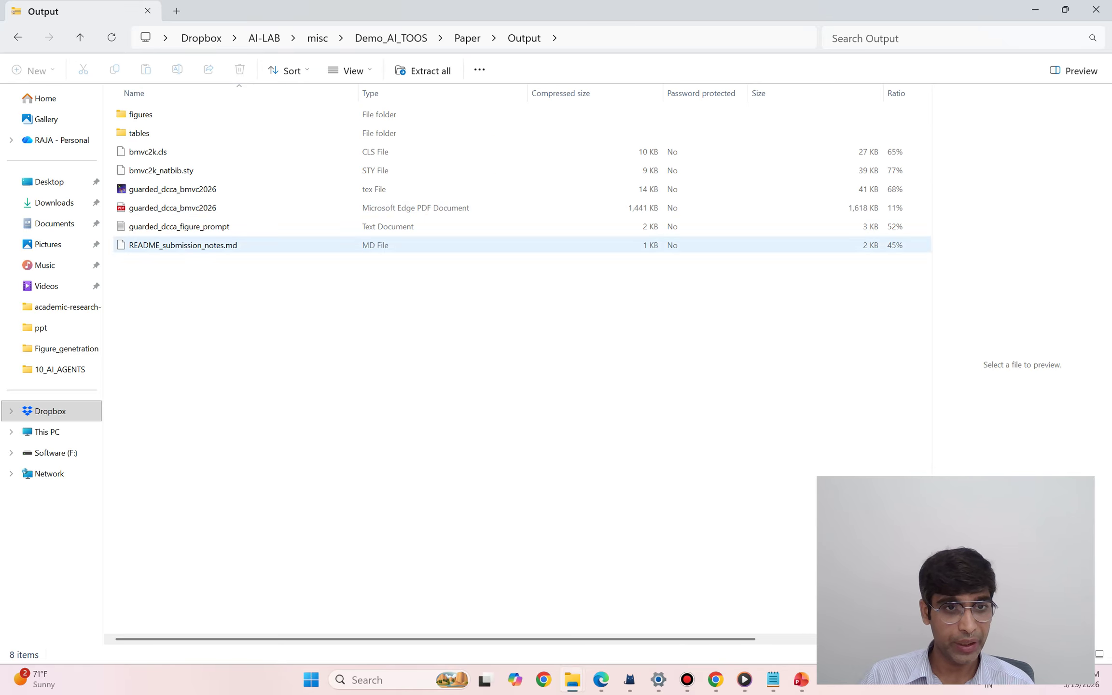
{"action": "double_click", "coordinate": [172, 207]}
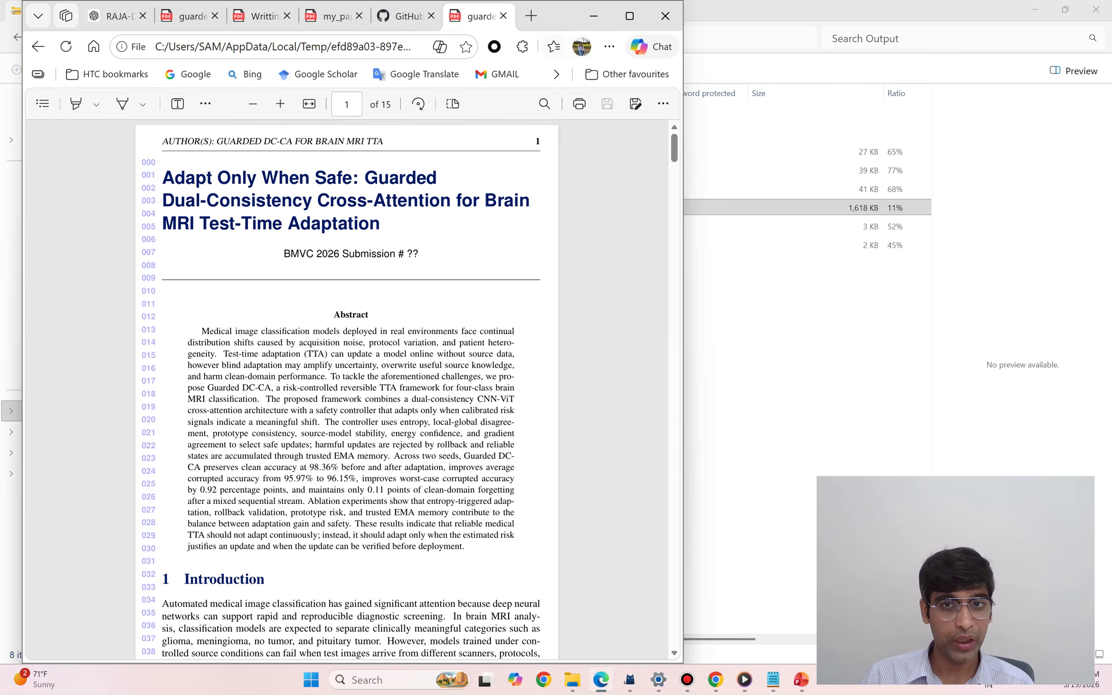
{"action": "left_click", "coordinate": [630, 15]}
{"action": "scroll", "coordinate": [565, 343], "scroll_direction": "down", "scroll_amount": 10}
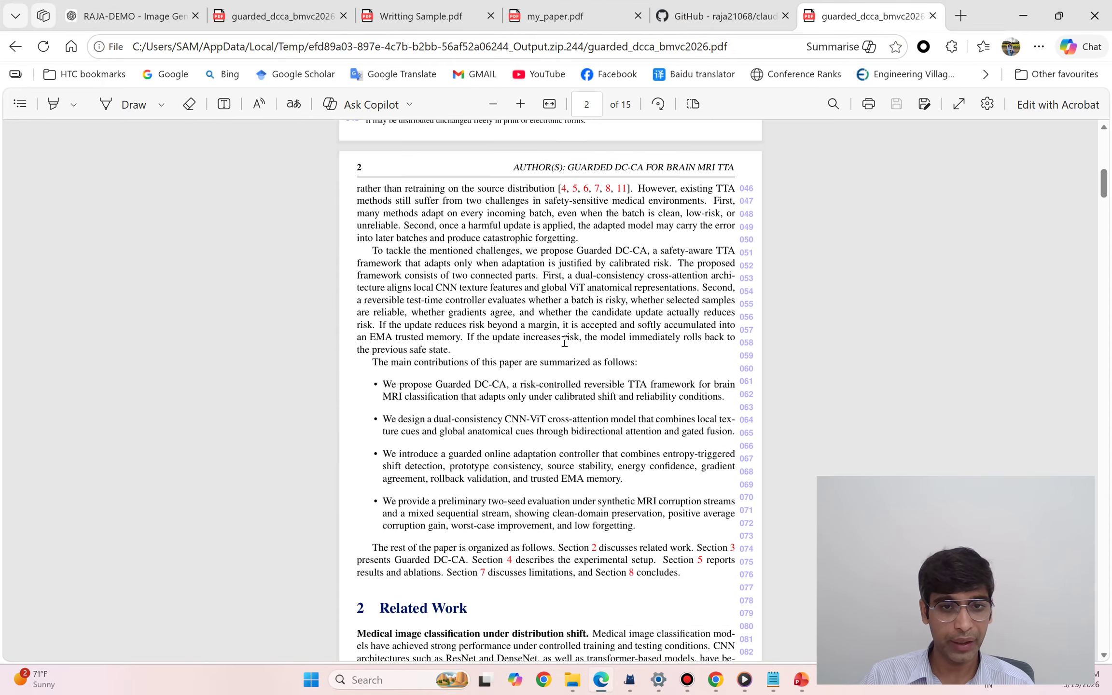
{"action": "scroll", "coordinate": [564, 342], "scroll_direction": "down", "scroll_amount": 20}
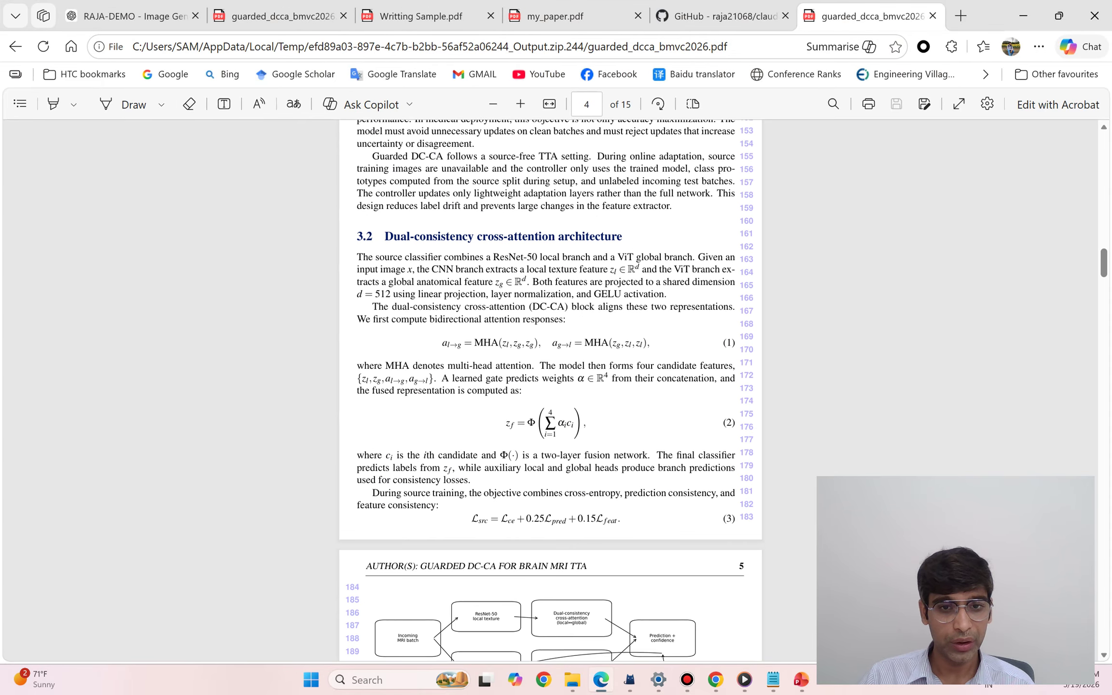
{"action": "scroll", "coordinate": [562, 343], "scroll_direction": "down", "scroll_amount": 20}
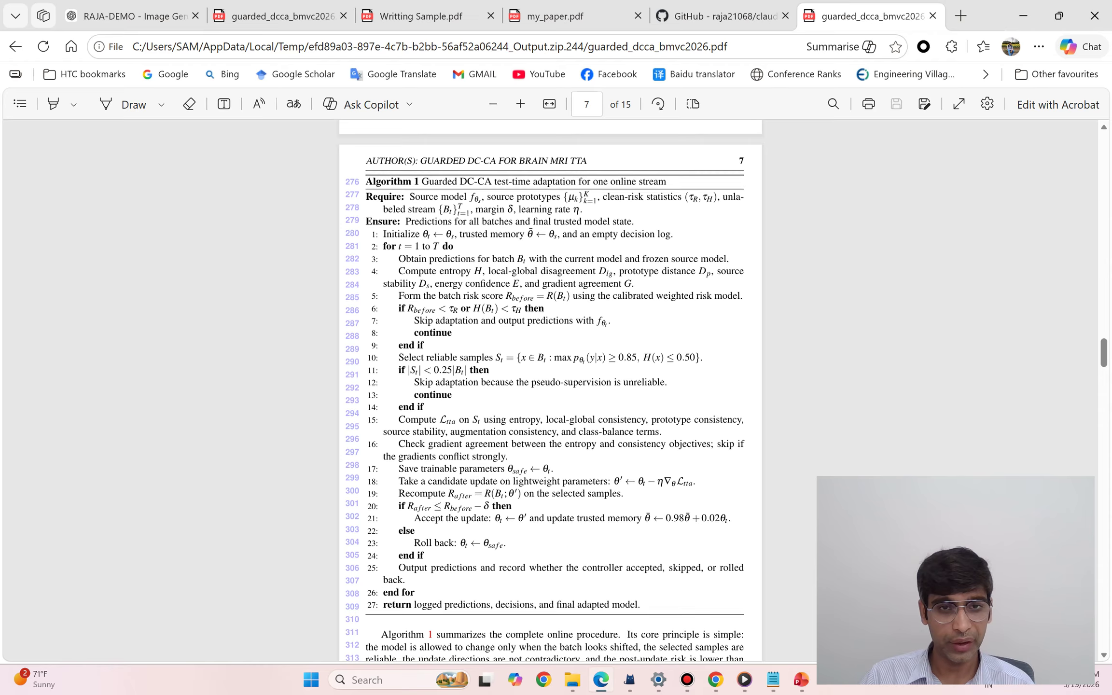
{"action": "scroll", "coordinate": [559, 350], "scroll_direction": "down", "scroll_amount": 20}
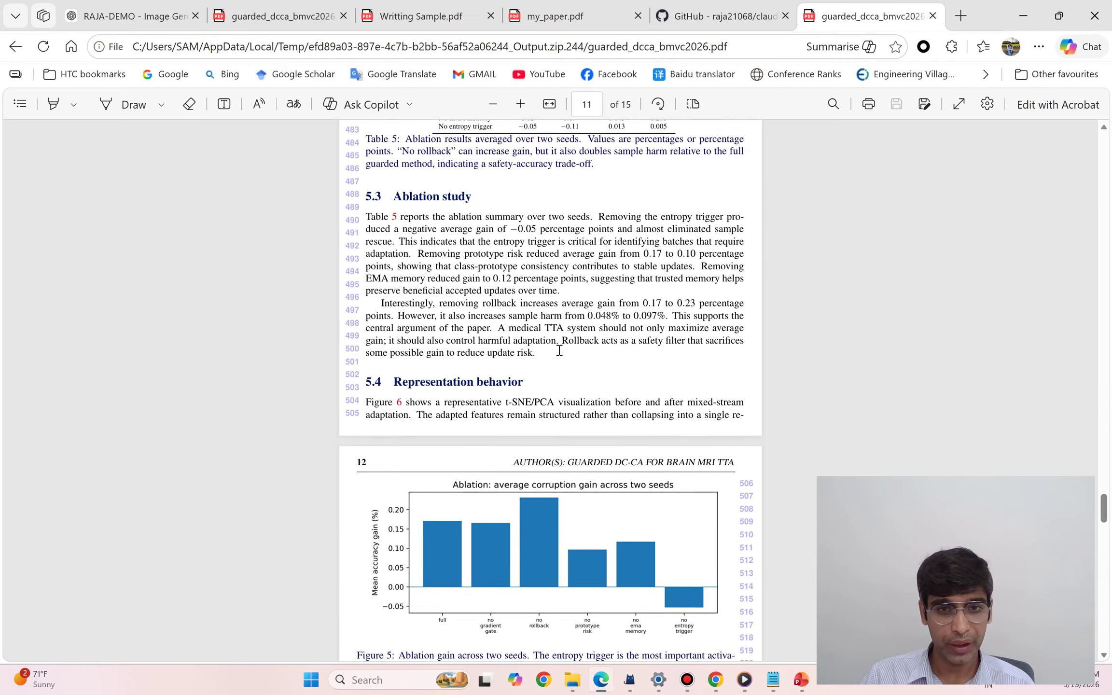
{"action": "scroll", "coordinate": [558, 351], "scroll_direction": "down", "scroll_amount": 20}
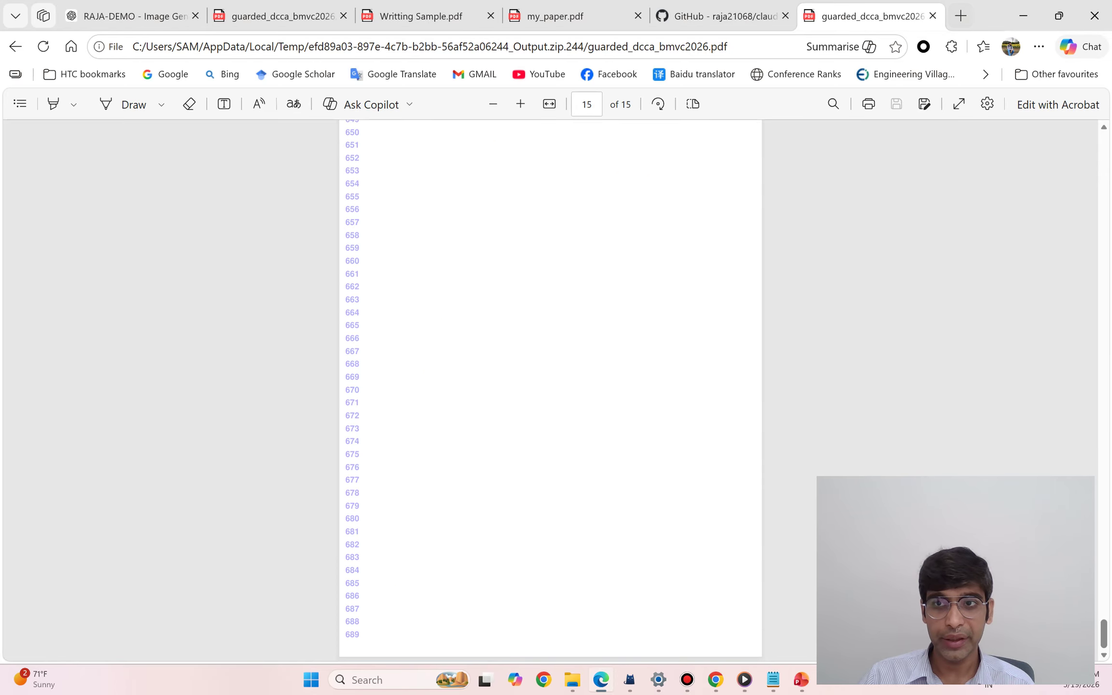
{"action": "left_click", "coordinate": [1023, 16]}
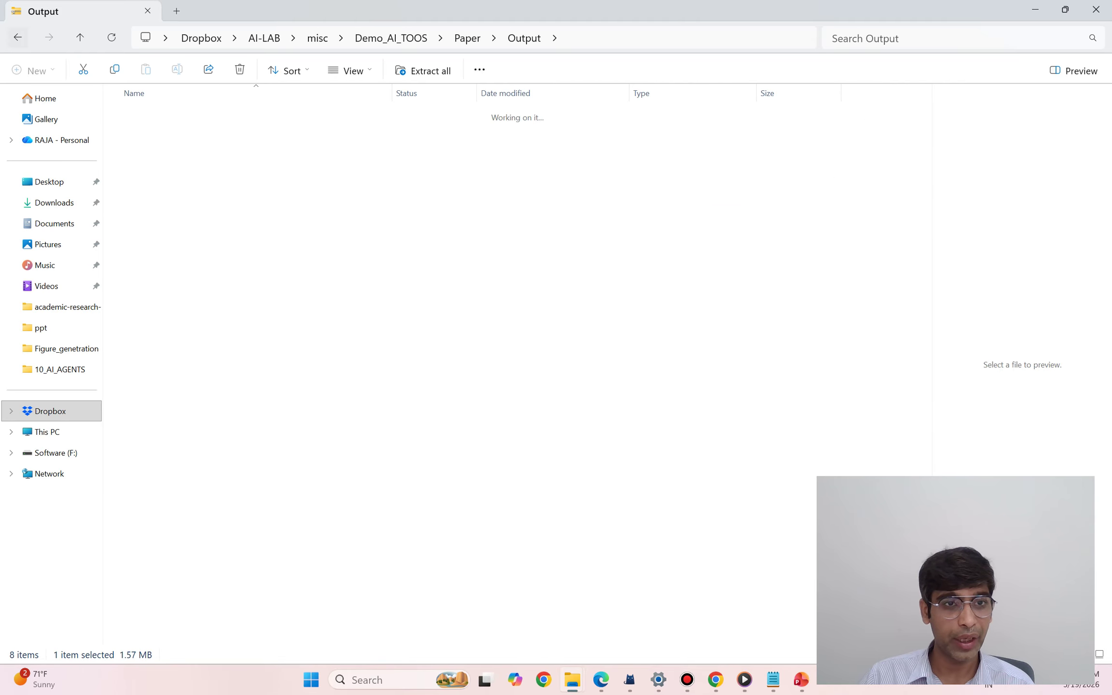
Step: Look inside the Paper folder's code subfolder, and go back up to Demo_AI_TOOS
{"action": "left_click", "coordinate": [467, 37]}
{"action": "double_click", "coordinate": [143, 115]}
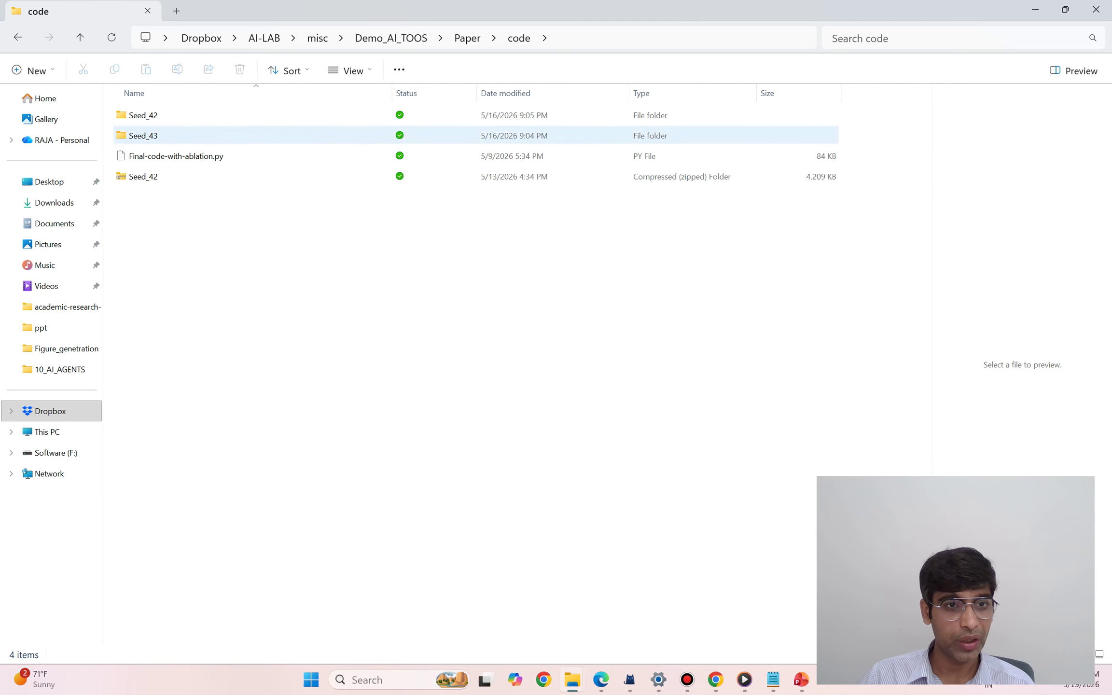
{"action": "key", "text": "alt+Left"}
{"action": "key", "text": "alt+Left"}
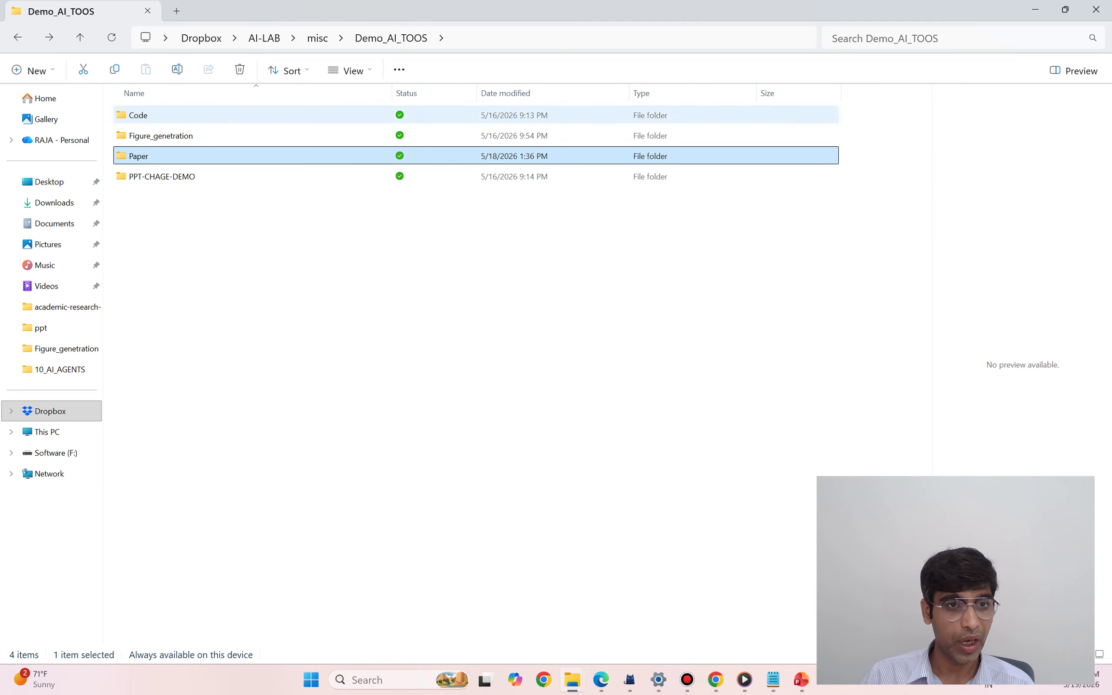
Step: Look through the Code folder of Demo_AI_TOOS, including its Code subfolder and the 4.research-code-agent archive, and return to Demo_AI_TOOS
{"action": "double_click", "coordinate": [143, 115]}
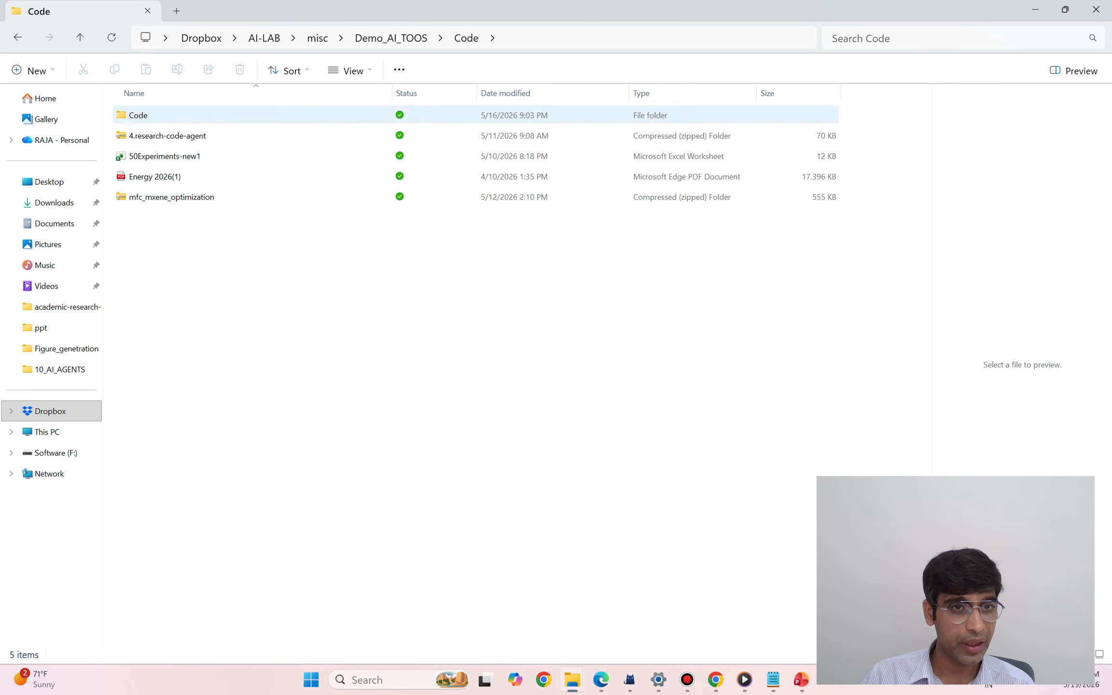
{"action": "double_click", "coordinate": [138, 115]}
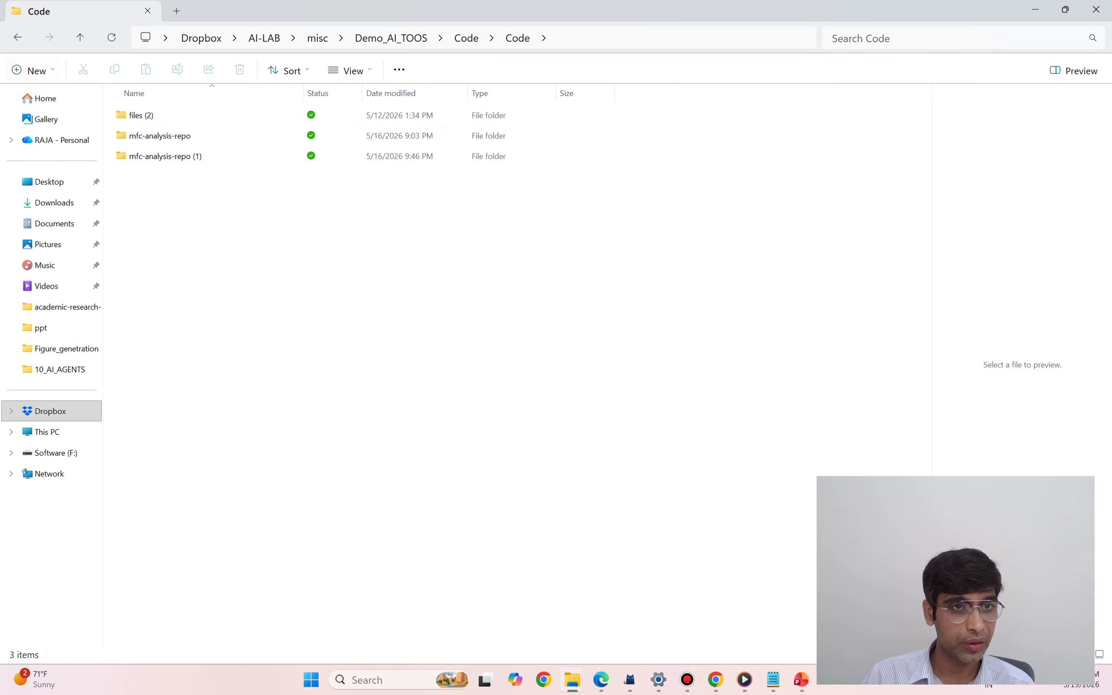
{"action": "left_click", "coordinate": [17, 37]}
{"action": "double_click", "coordinate": [160, 135]}
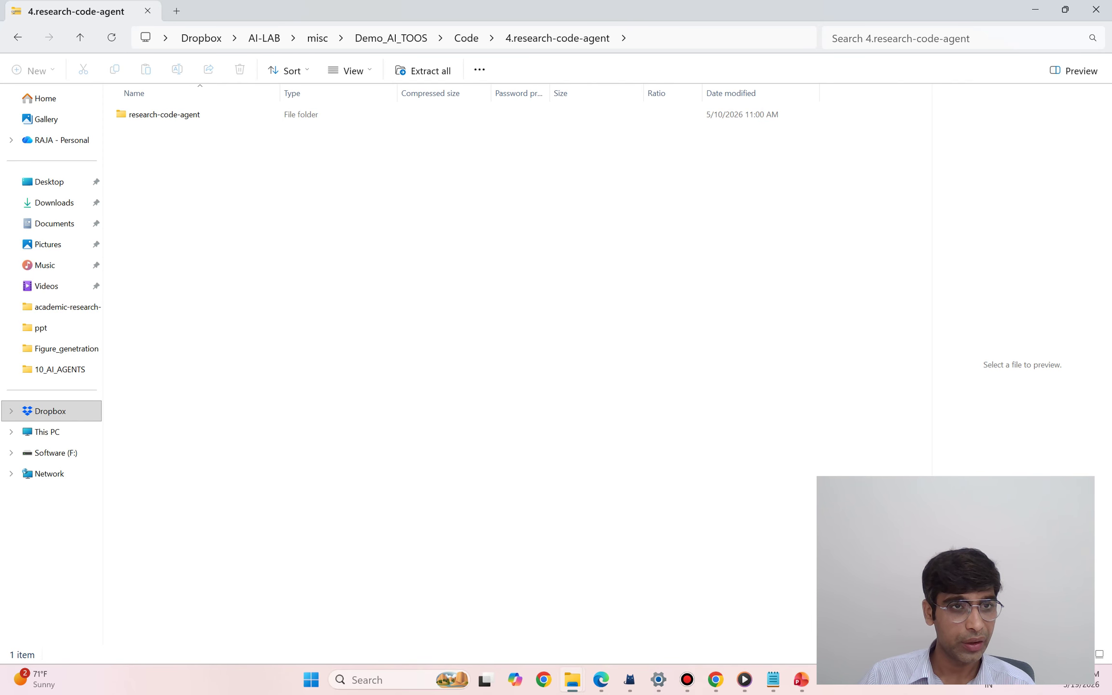
{"action": "key", "text": "alt+Left"}
{"action": "key", "text": "alt+Left"}
Step: Look inside the Figure_genetration folder, return to Demo_AI_TOOS and show the desktop
{"action": "key", "text": "Down"}
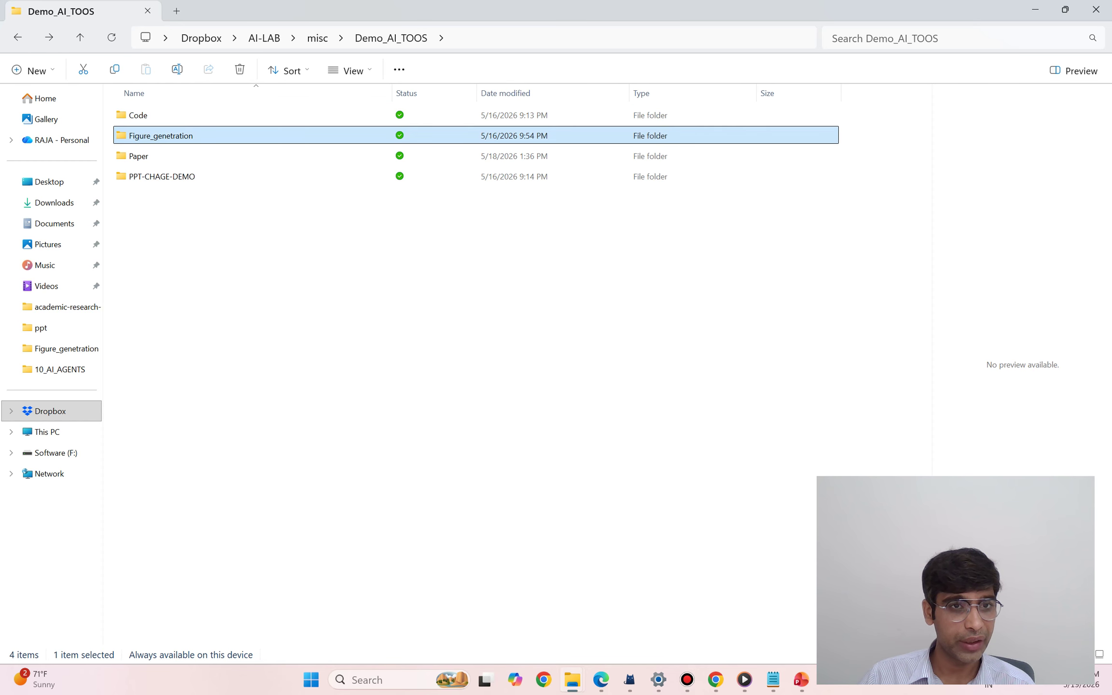
{"action": "key", "text": "Return"}
{"action": "key", "text": "alt+Left"}
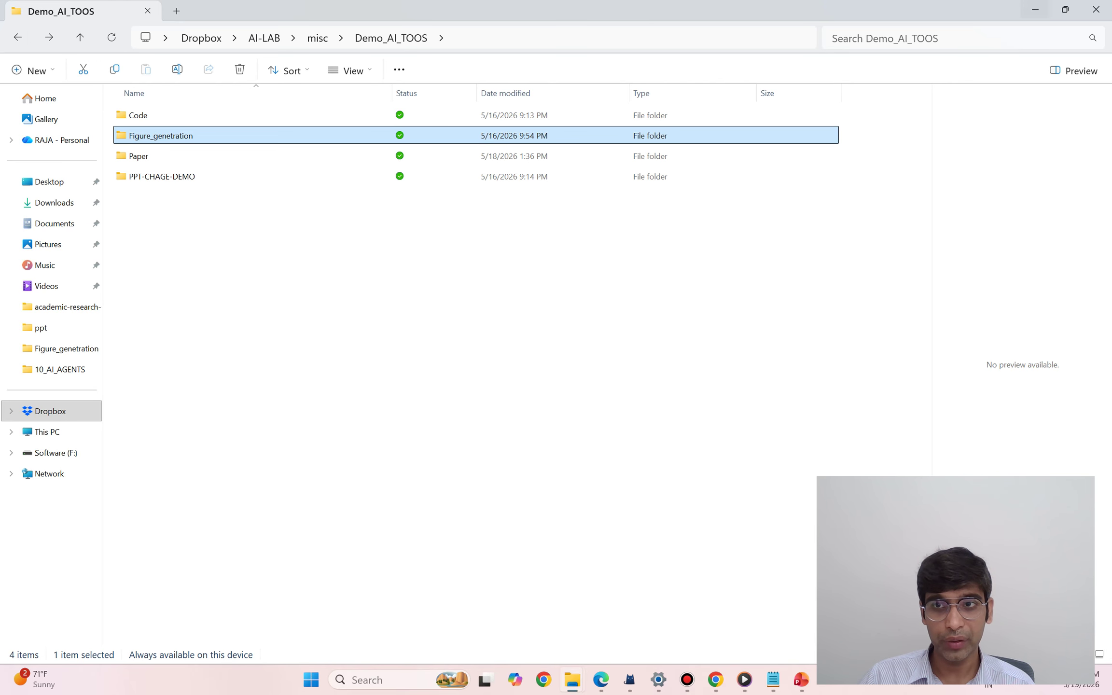
{"action": "key", "text": "super+d"}
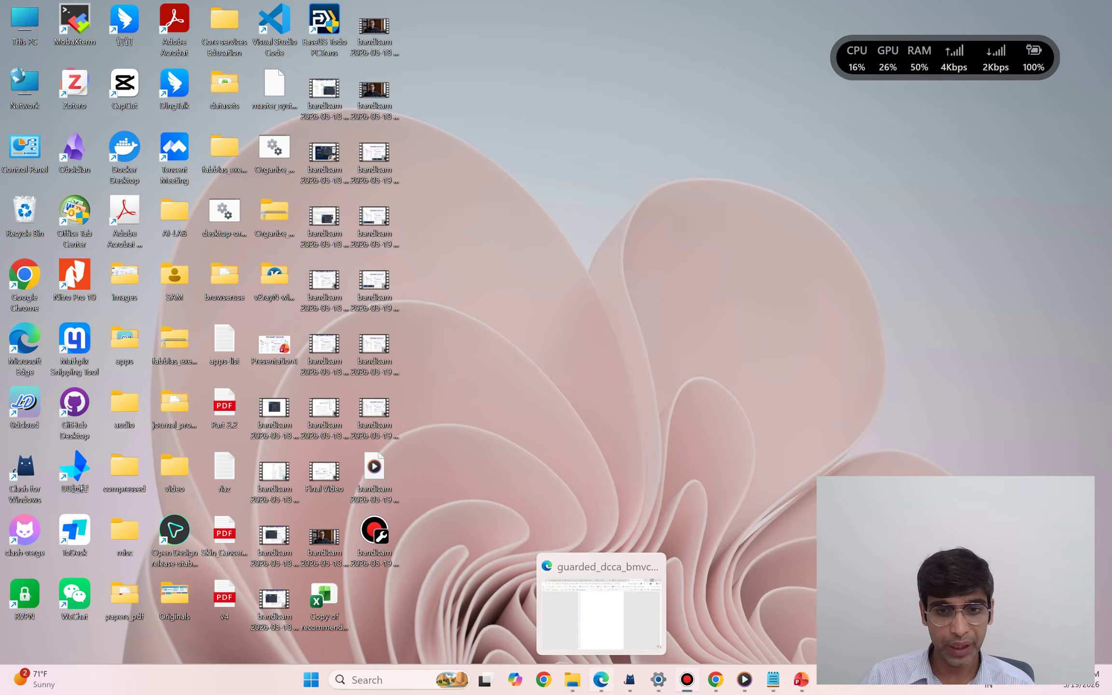
Step: Switch to ChatGPT in Edge and open the Neurocomputing Manuscript chat in the RAJA-DEMO project
{"action": "left_click", "coordinate": [601, 679]}
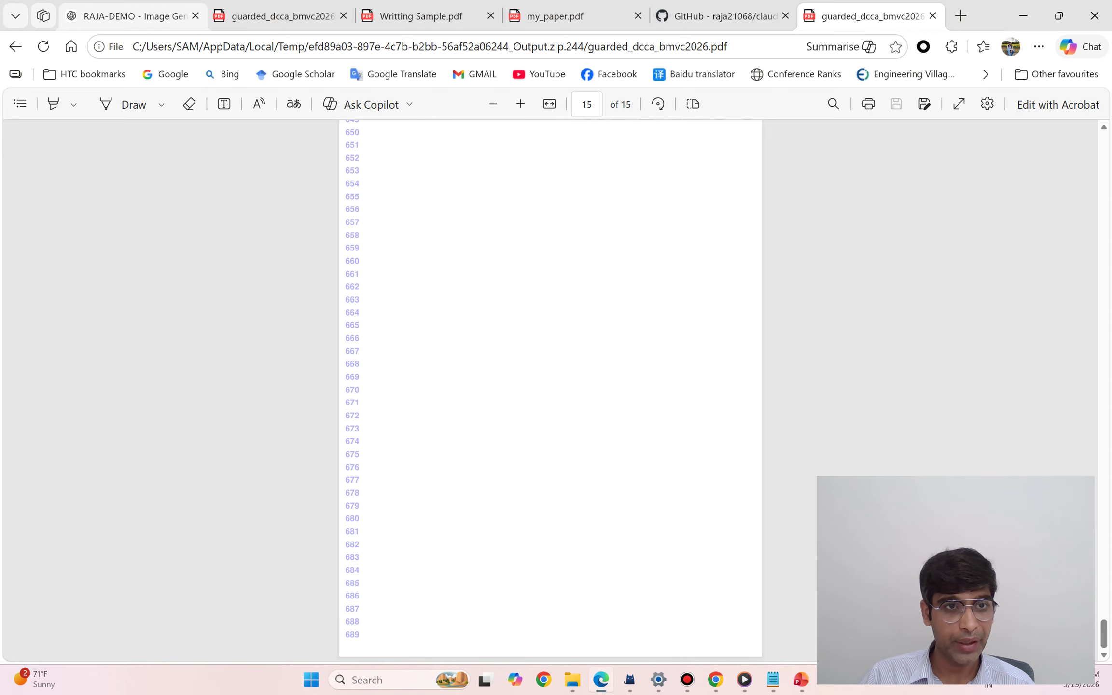
{"action": "left_click", "coordinate": [134, 16]}
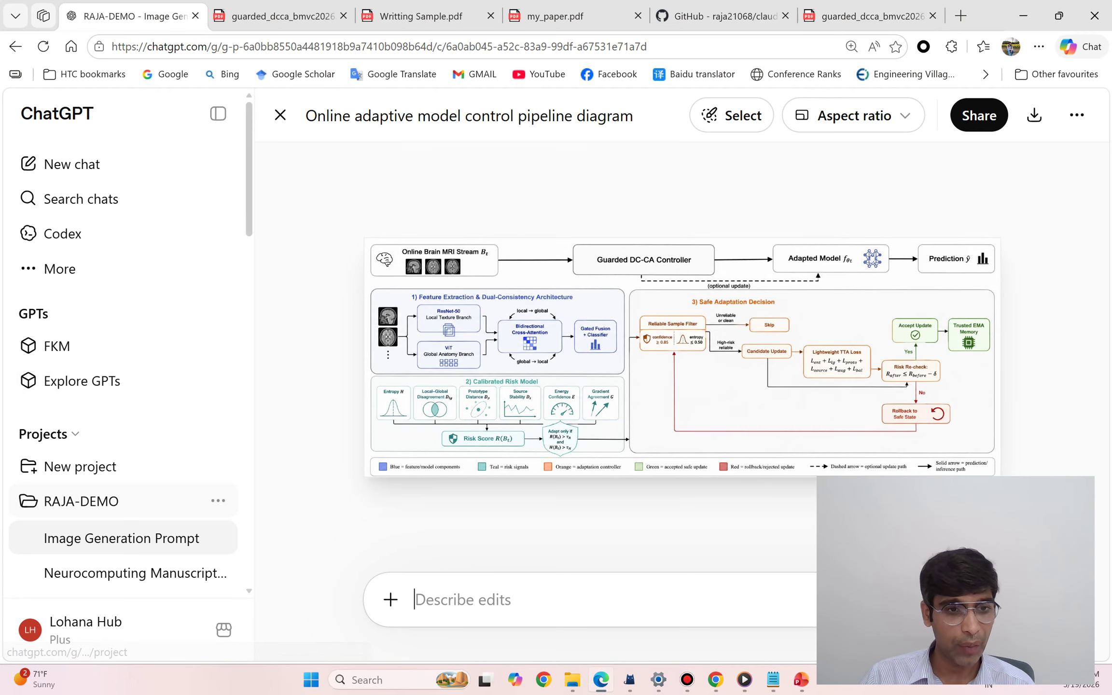
{"action": "scroll", "coordinate": [123, 501], "scroll_direction": "down", "scroll_amount": 3}
{"action": "left_click", "coordinate": [123, 340]}
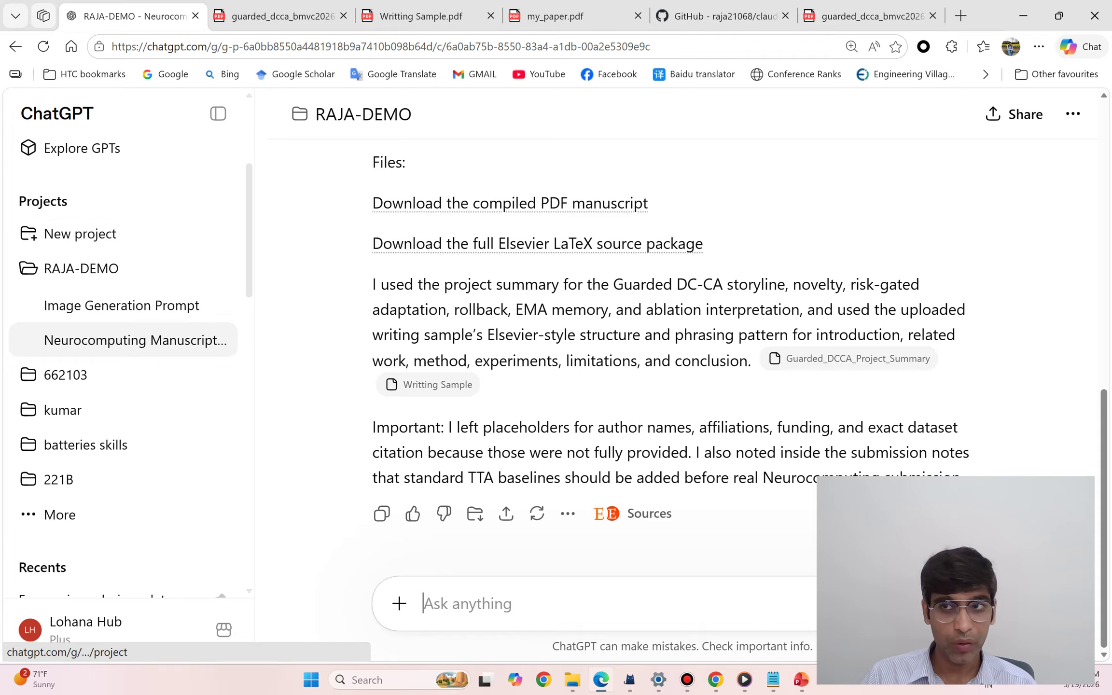
Step: Arrange the restored ChatGPT browser window and the Demo_AI_TOOS folder window side by side without overlap
{"action": "left_click", "coordinate": [1058, 16]}
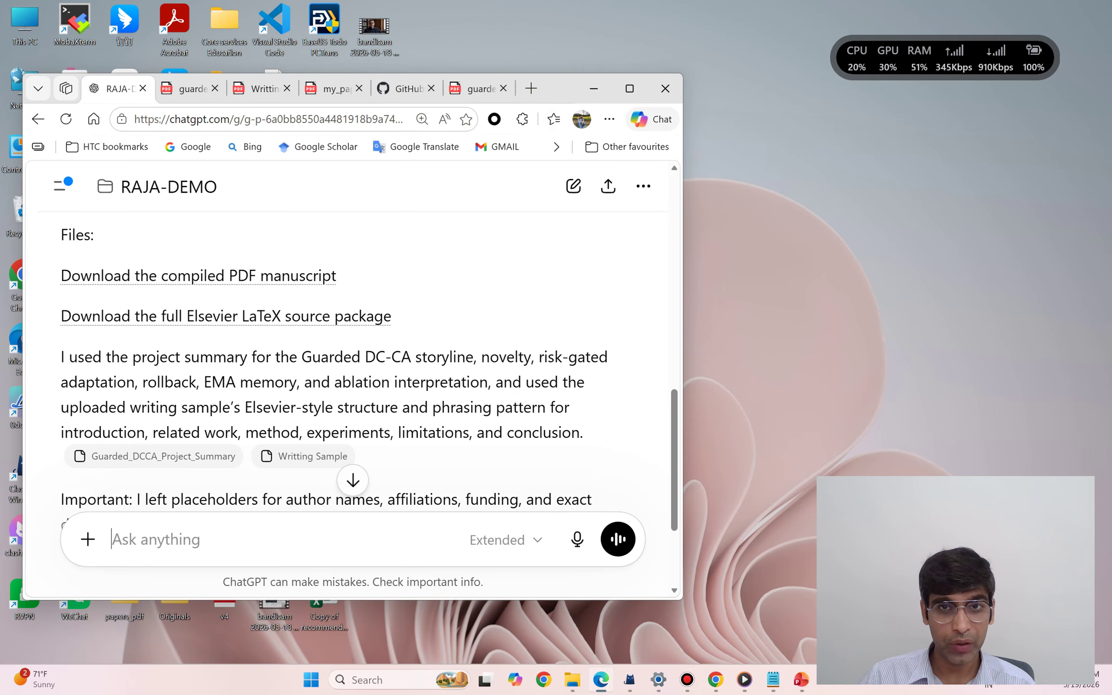
{"action": "left_click_drag", "start_coordinate": [354, 74], "coordinate": [354, 1]}
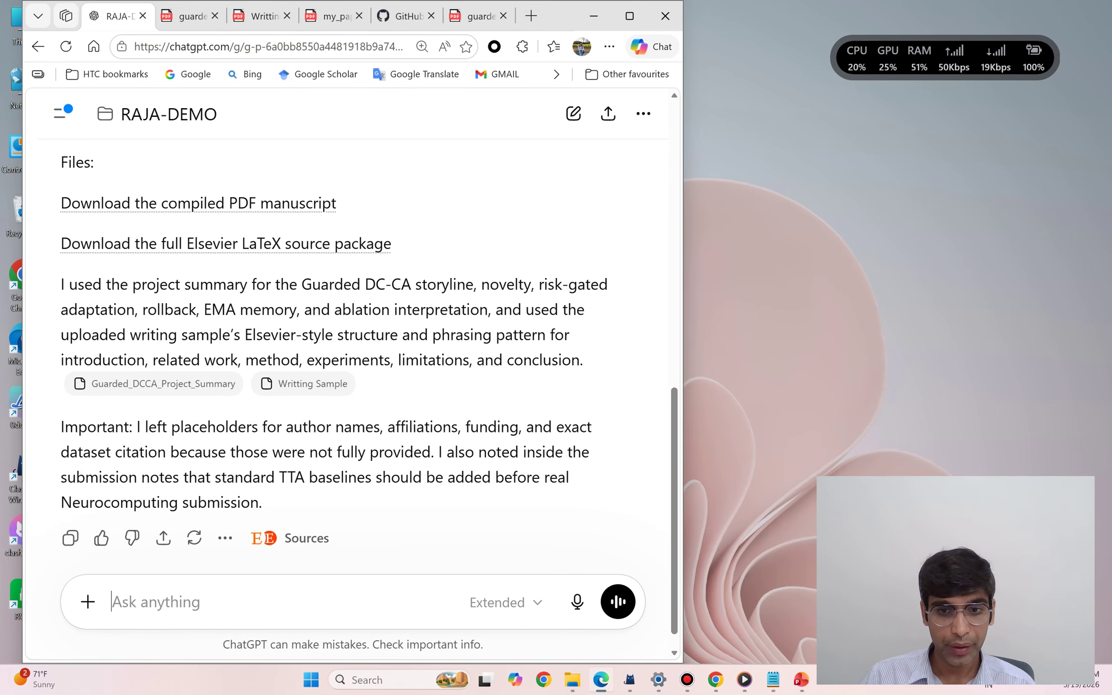
{"action": "mouse_move", "coordinate": [573, 679]}
{"action": "mouse_move", "coordinate": [504, 609]}
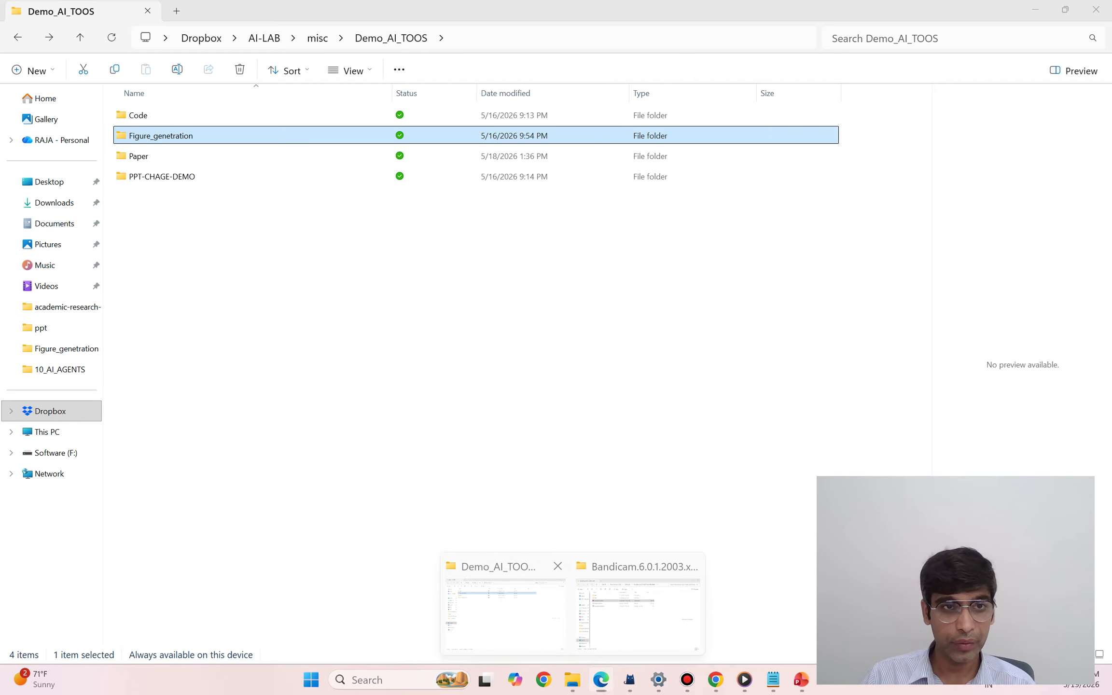
{"action": "left_click", "coordinate": [502, 610]}
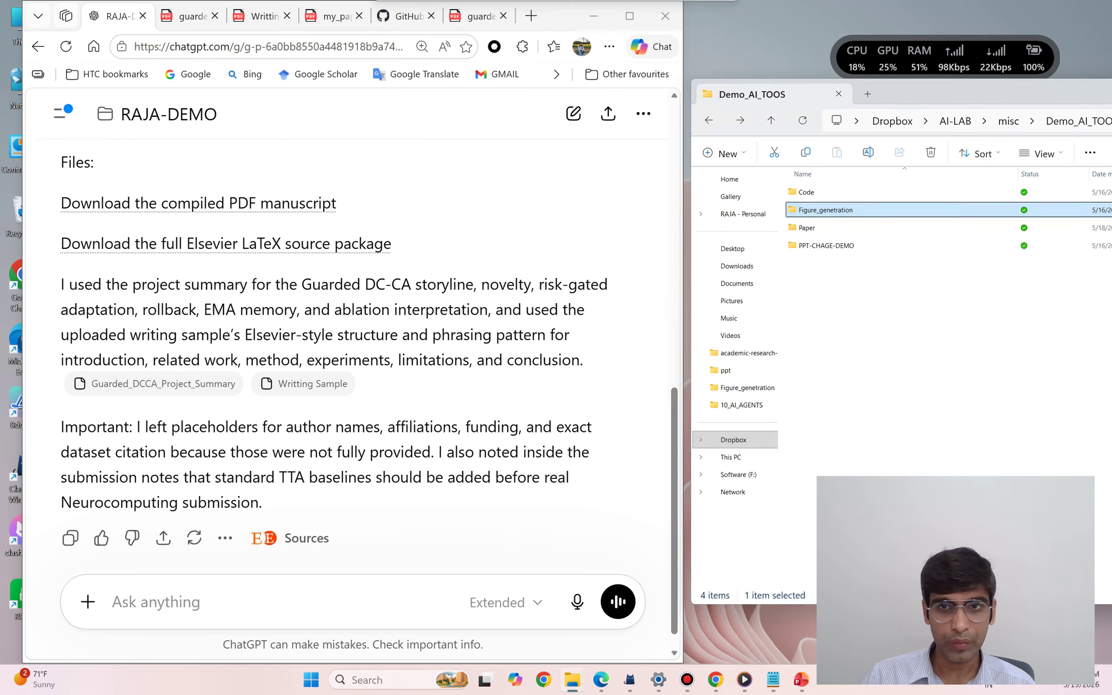
{"action": "left_click_drag", "start_coordinate": [1105, 60], "coordinate": [735, 135]}
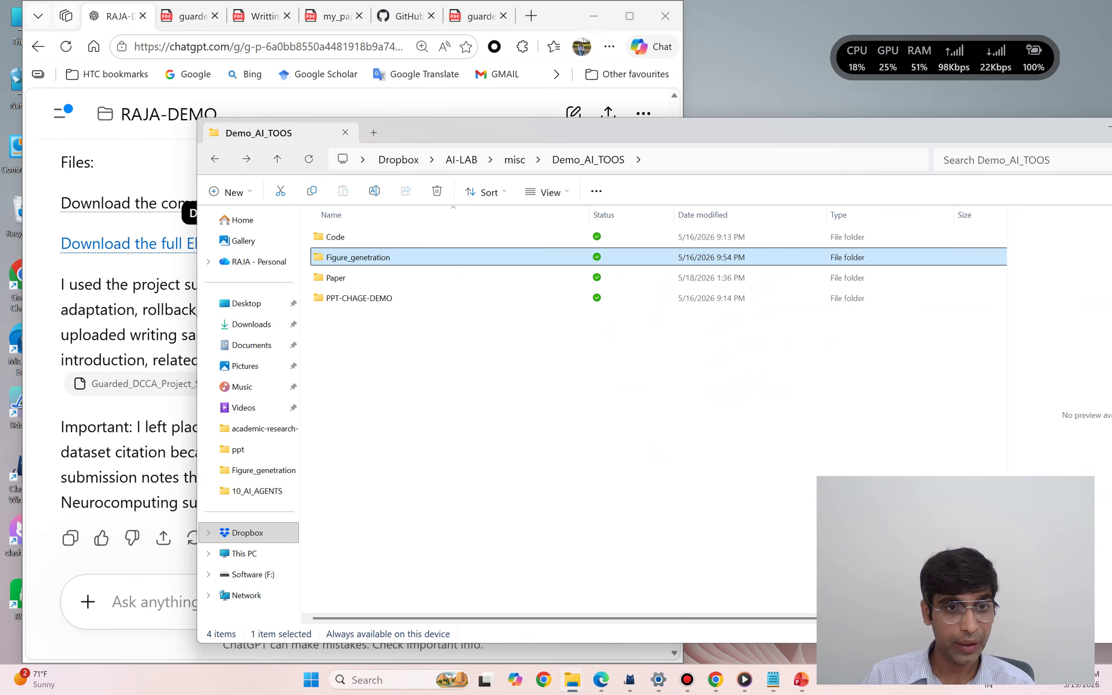
{"action": "left_click_drag", "start_coordinate": [197, 241], "coordinate": [679, 241]}
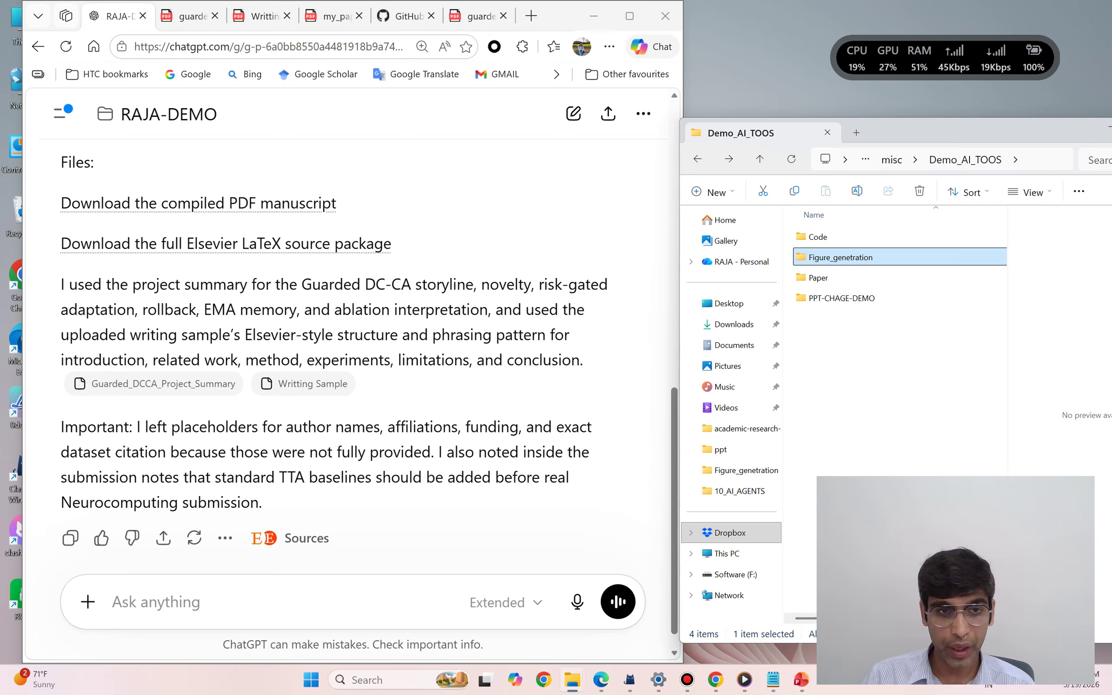
Step: Review the chat's paper-writing prompt with its attached files, and briefly check the project's chat list
{"action": "scroll", "coordinate": [290, 386], "scroll_direction": "up", "scroll_amount": 10}
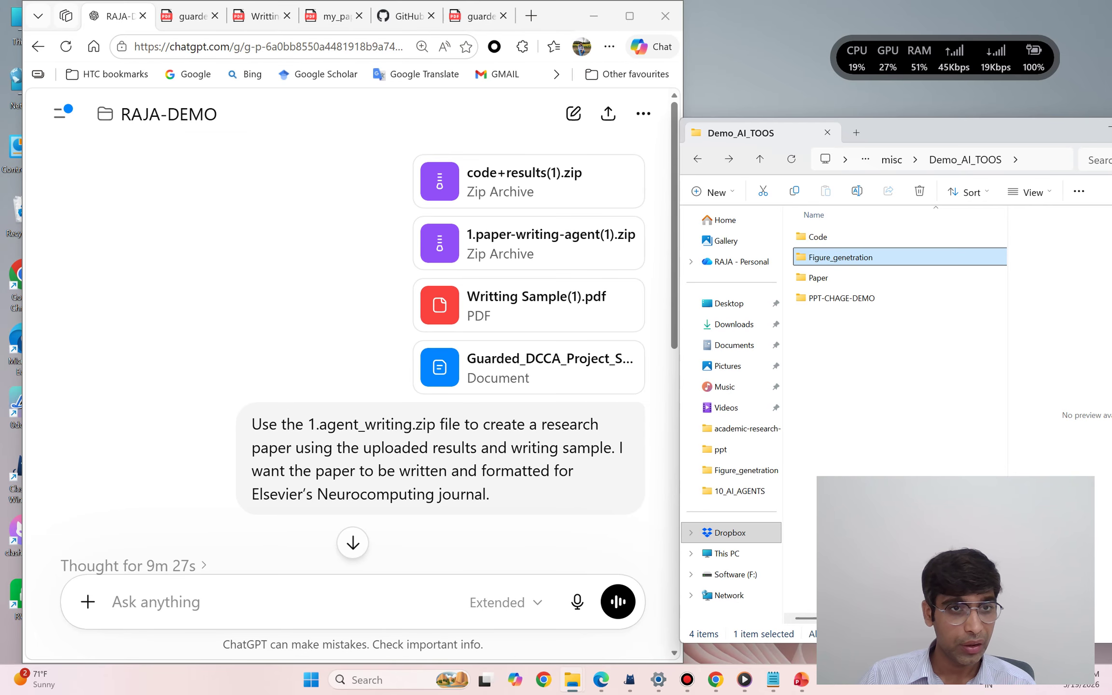
{"action": "left_click", "coordinate": [62, 113]}
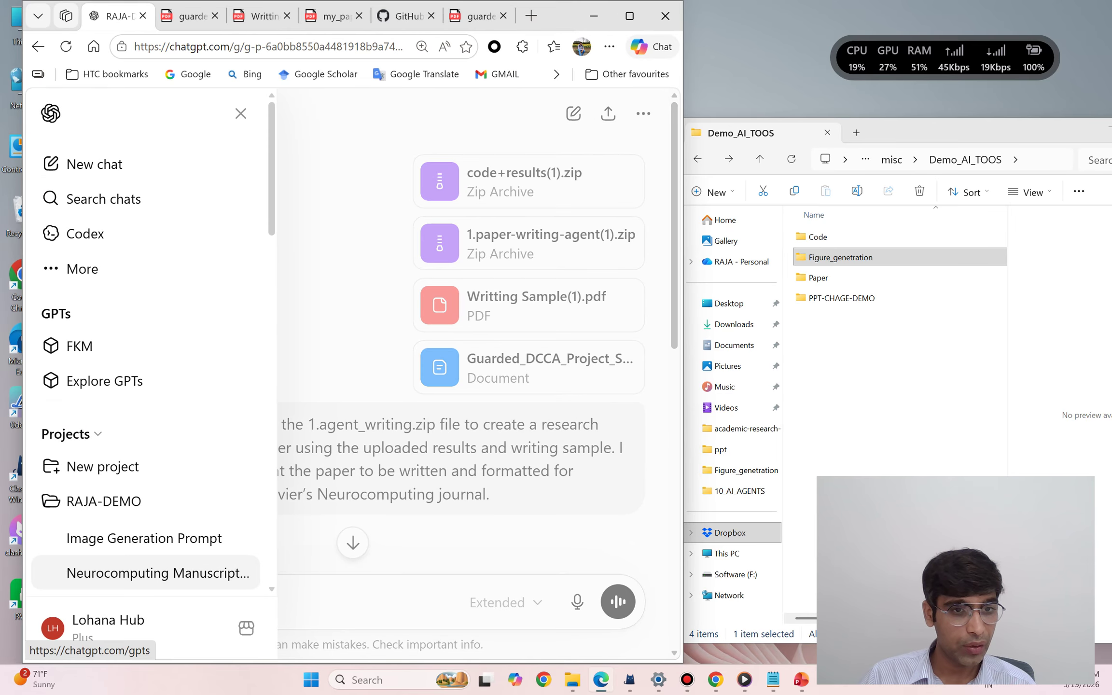
{"action": "scroll", "coordinate": [145, 386], "scroll_direction": "down", "scroll_amount": 2}
{"action": "left_click", "coordinate": [482, 181]}
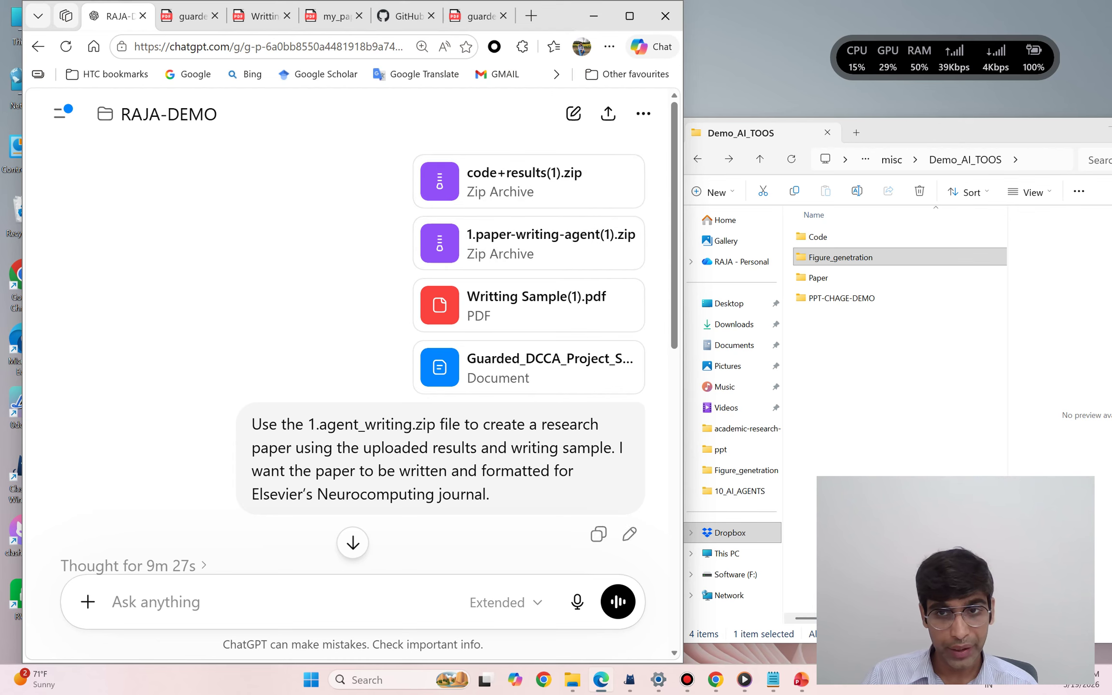
Step: Open the academic-research-skills-offline folder and align its window with the top of the screen
{"action": "left_click", "coordinate": [743, 428]}
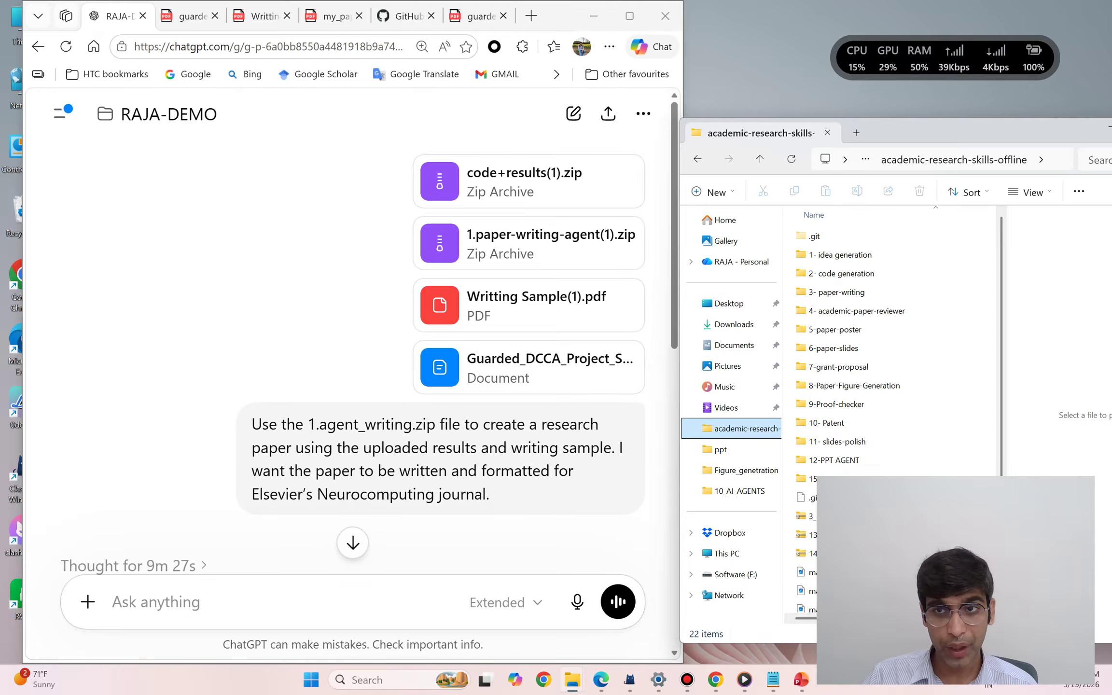
{"action": "left_click_drag", "start_coordinate": [980, 119], "coordinate": [991, 1]}
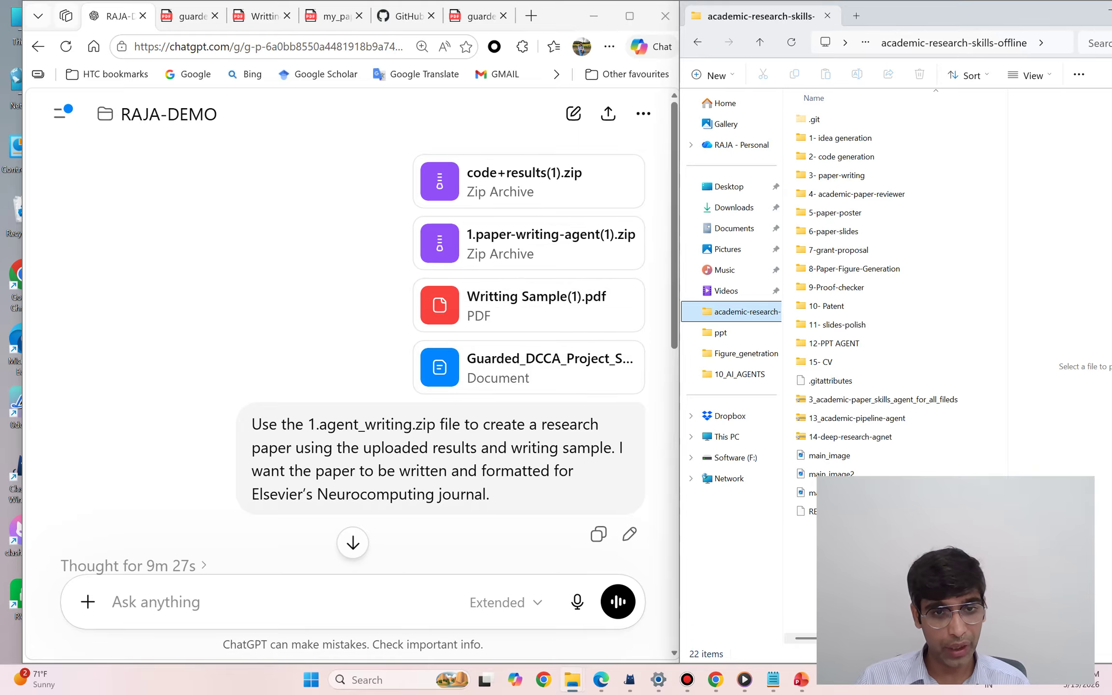
Step: Go to the download links in the ChatGPT reply and highlight the full Elsevier LaTeX source package link
{"action": "scroll", "coordinate": [317, 365], "scroll_direction": "down", "scroll_amount": 8}
{"action": "scroll", "coordinate": [316, 365], "scroll_direction": "down", "scroll_amount": 6}
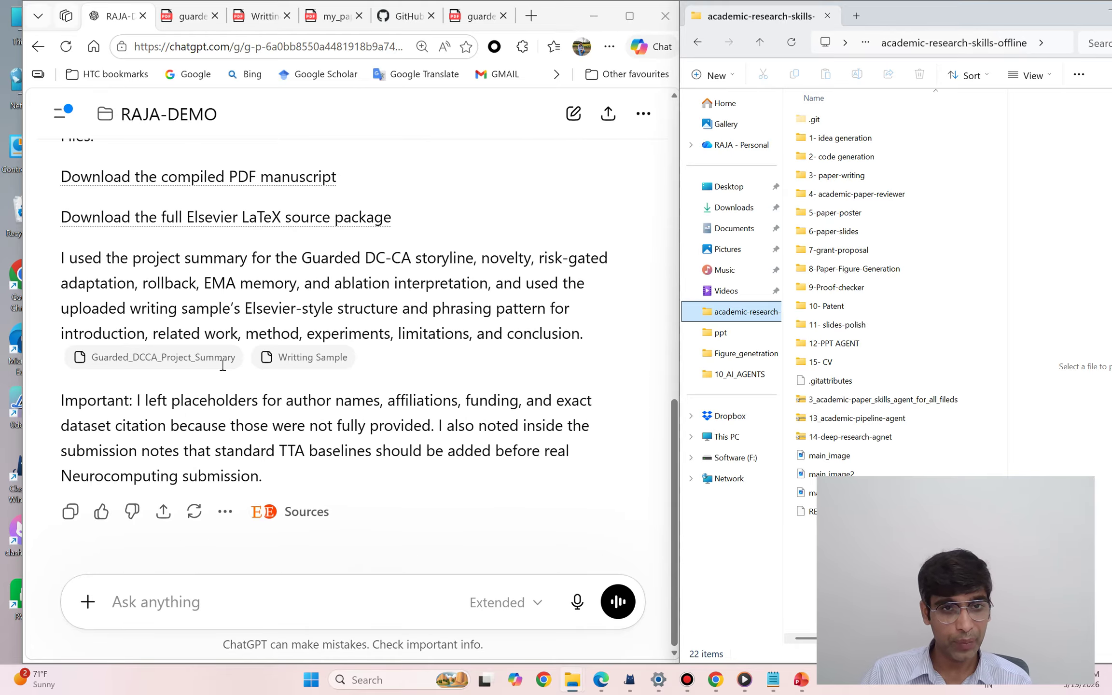
{"action": "left_click", "coordinate": [226, 218]}
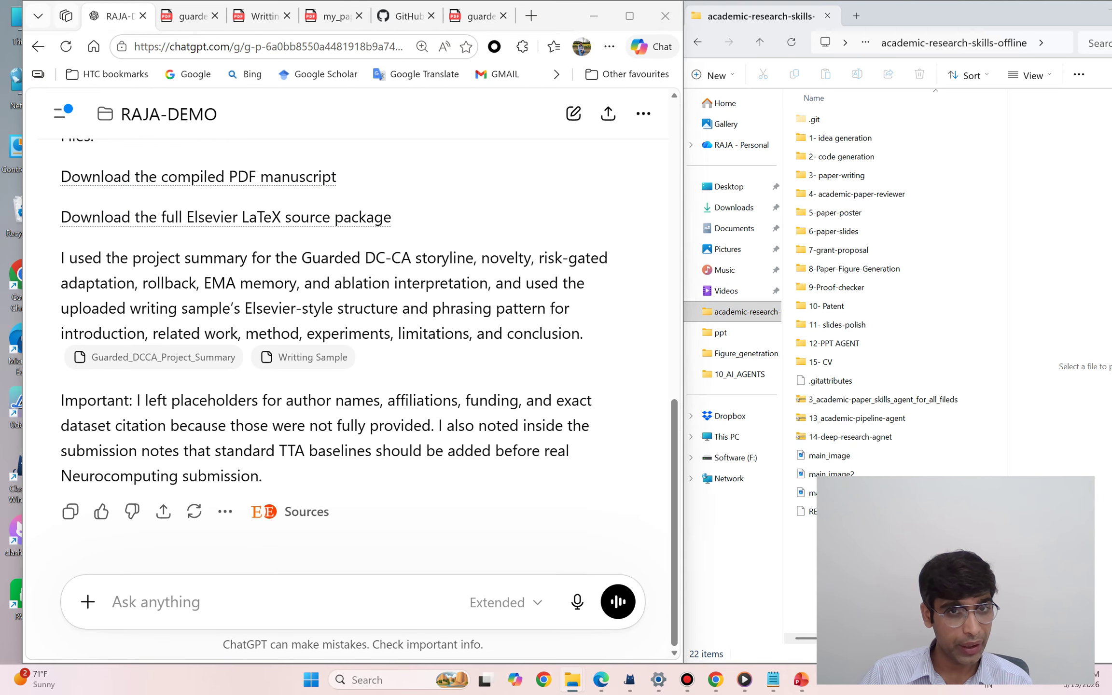
{"action": "left_click_drag", "start_coordinate": [60, 216], "coordinate": [391, 216]}
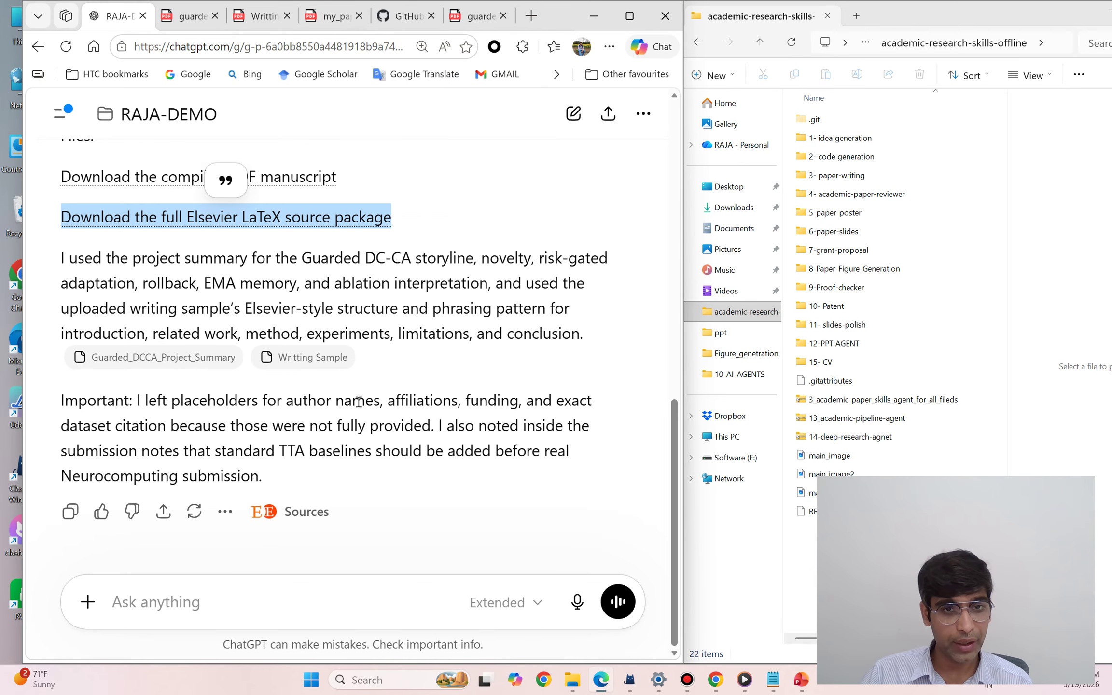
Step: Open the downloaded Guarded_DCCA_Neurocomputing_Elsevier PDF manuscript and read its abstract page
{"action": "scroll", "coordinate": [359, 402], "scroll_direction": "up", "scroll_amount": 3}
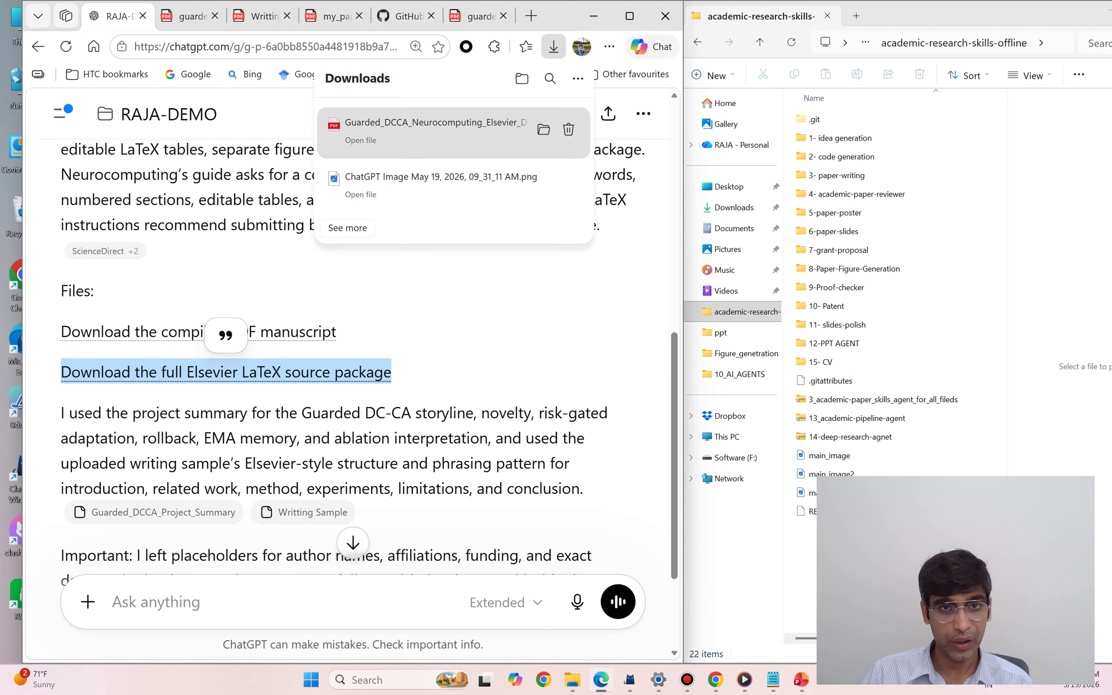
{"action": "left_click", "coordinate": [435, 132]}
{"action": "scroll", "coordinate": [411, 345], "scroll_direction": "down", "scroll_amount": 10}
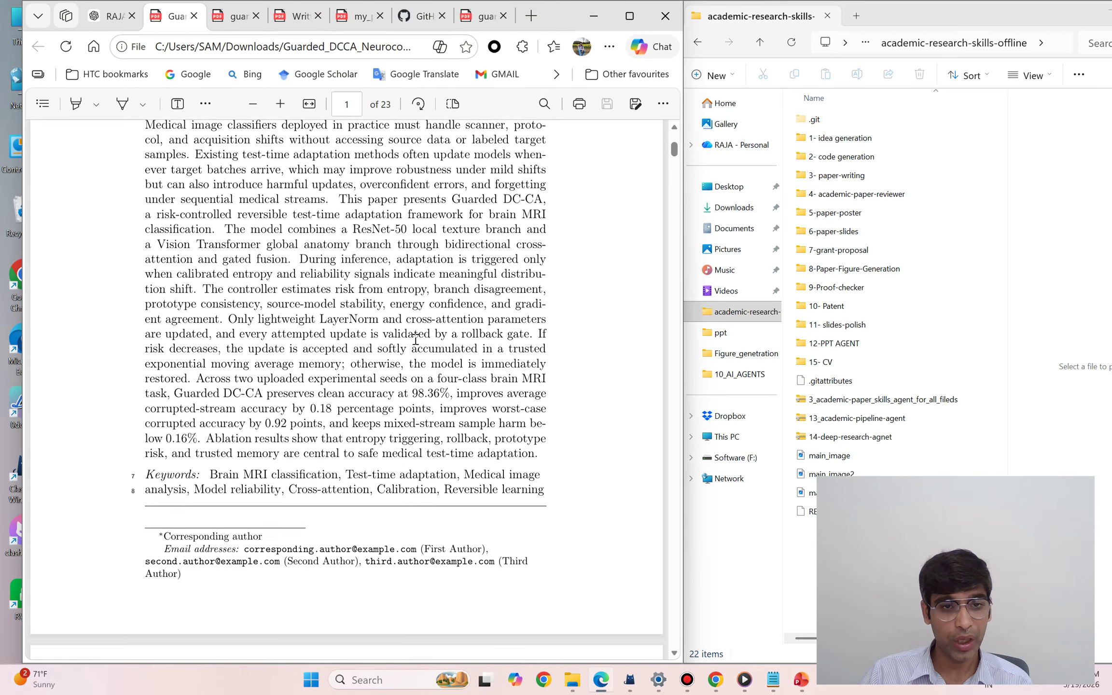
Step: Skim the Guarded DC-CA manuscript through to the ablation study section, and switch to the GitHub repository page
{"action": "scroll", "coordinate": [411, 345], "scroll_direction": "down", "scroll_amount": 20}
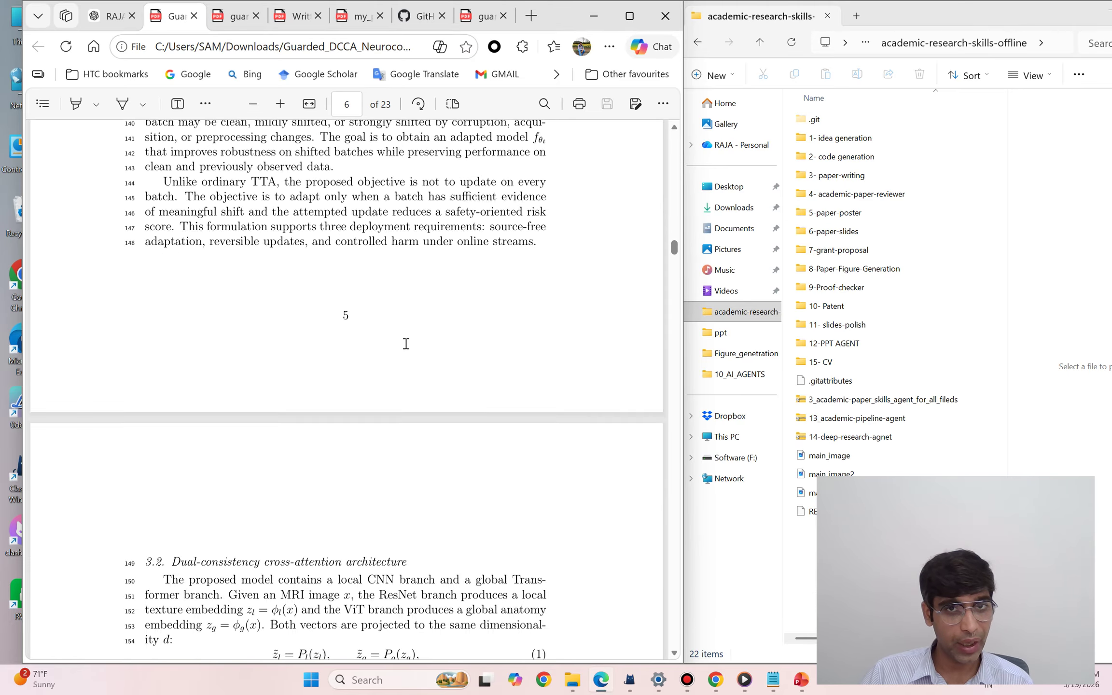
{"action": "scroll", "coordinate": [345, 386], "scroll_direction": "down", "scroll_amount": 20}
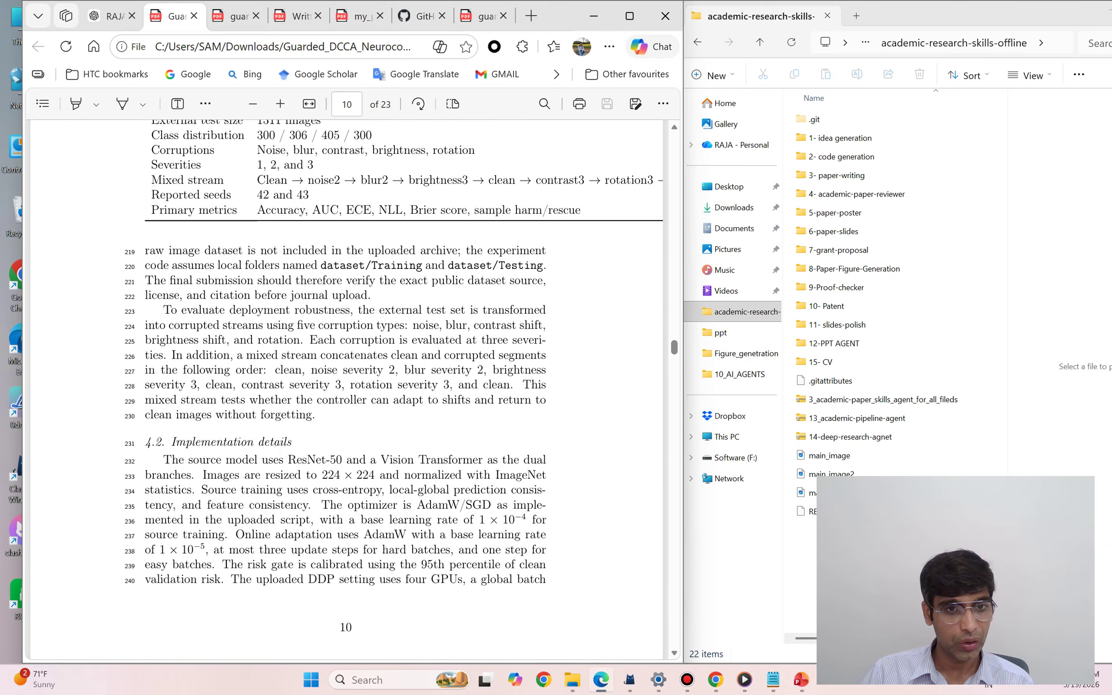
{"action": "scroll", "coordinate": [389, 337], "scroll_direction": "down", "scroll_amount": 20}
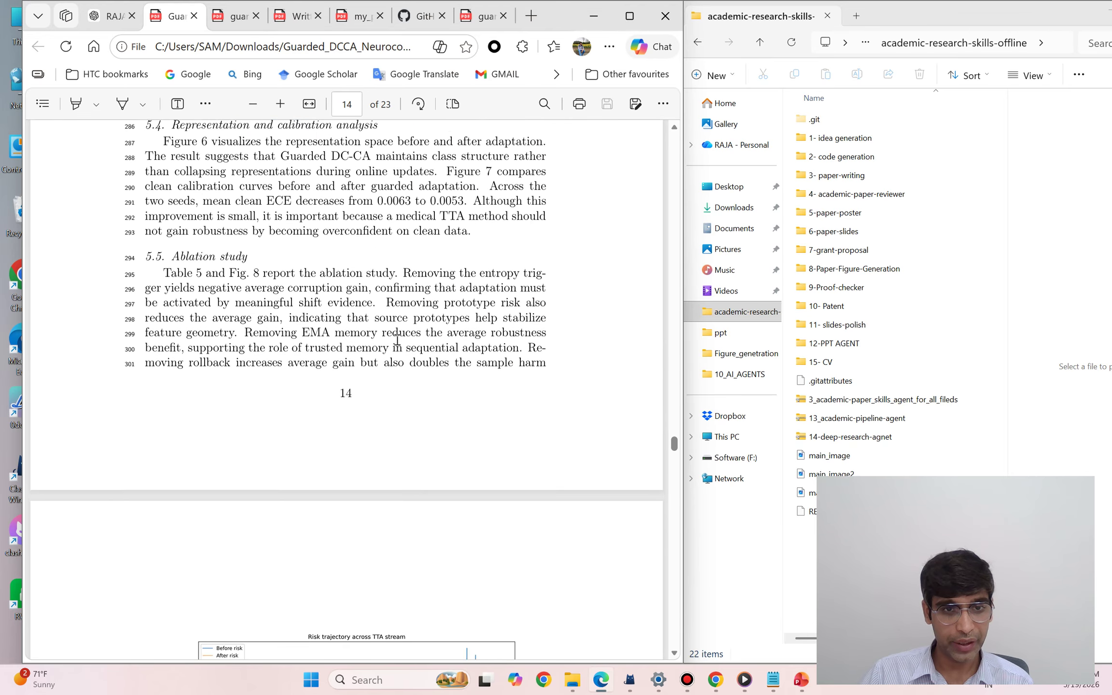
{"action": "left_click", "coordinate": [419, 16]}
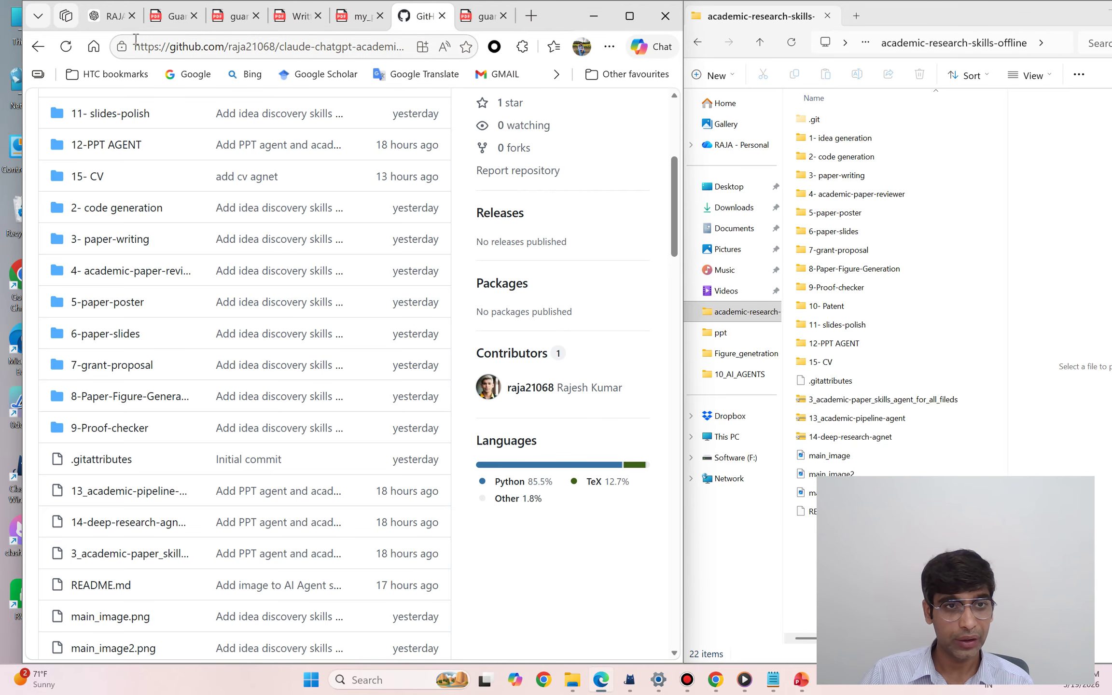
Step: Open the Image Generation Prompt chat in the ChatGPT demo project and go to its first message with the reference figure and my_paper.pdf
{"action": "left_click", "coordinate": [111, 16]}
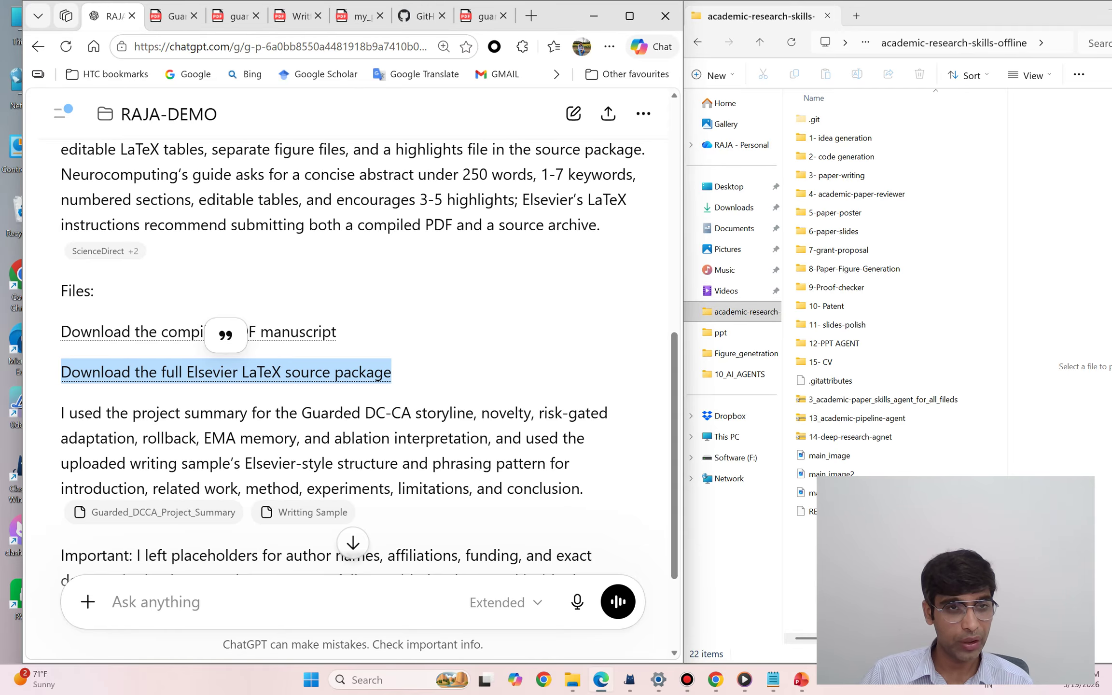
{"action": "left_click", "coordinate": [61, 113]}
{"action": "scroll", "coordinate": [145, 362], "scroll_direction": "down", "scroll_amount": 2}
{"action": "scroll", "coordinate": [145, 383], "scroll_direction": "down", "scroll_amount": 2}
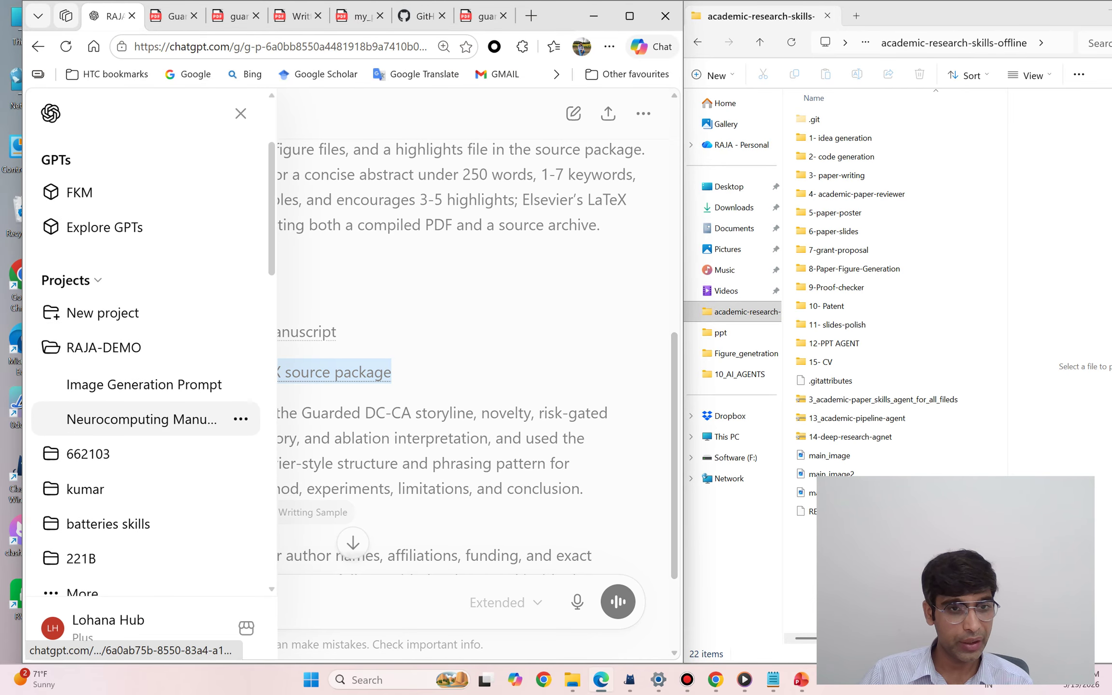
{"action": "scroll", "coordinate": [217, 385], "scroll_direction": "down", "scroll_amount": 2}
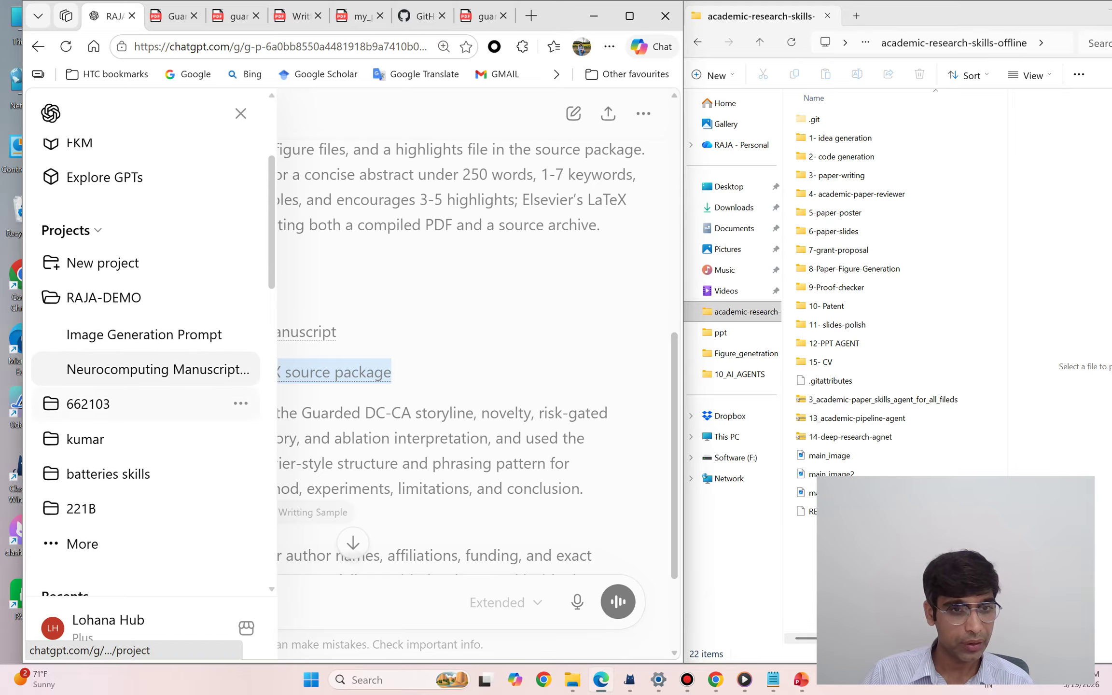
{"action": "scroll", "coordinate": [217, 479], "scroll_direction": "down", "scroll_amount": 4}
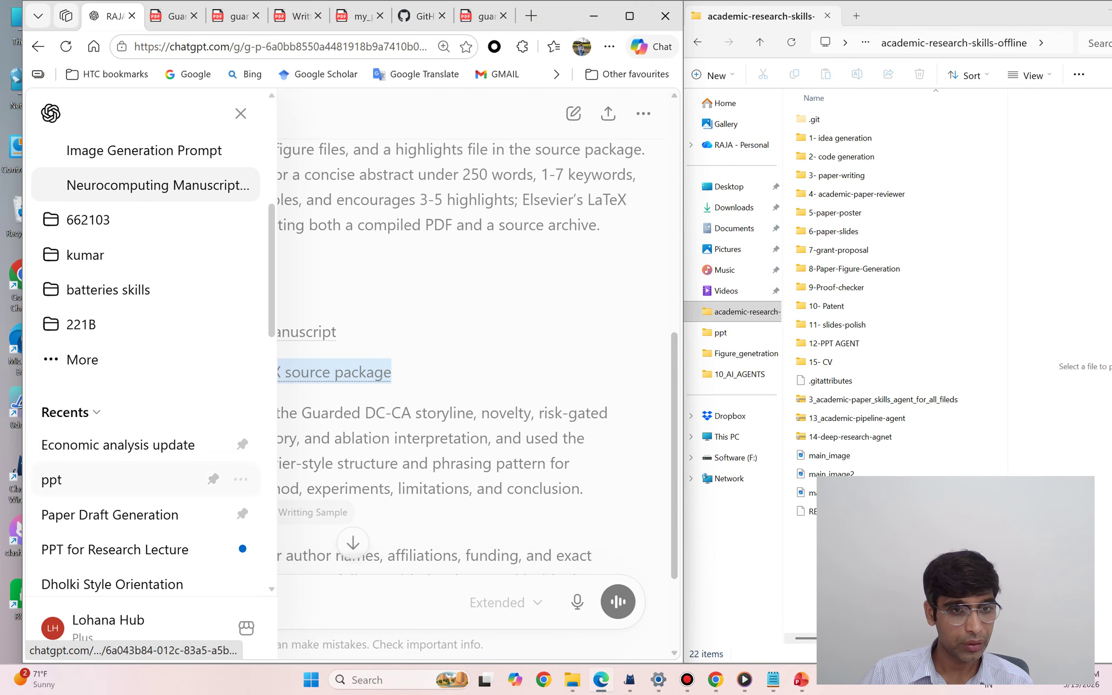
{"action": "scroll", "coordinate": [145, 300], "scroll_direction": "up", "scroll_amount": 6}
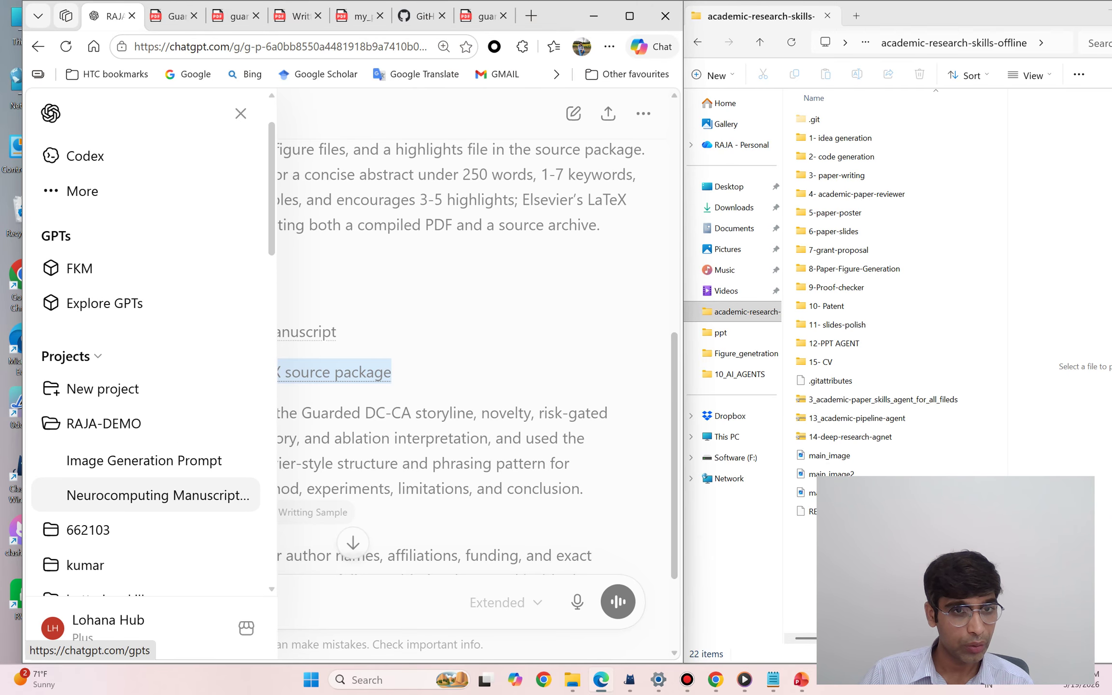
{"action": "left_click", "coordinate": [144, 383]}
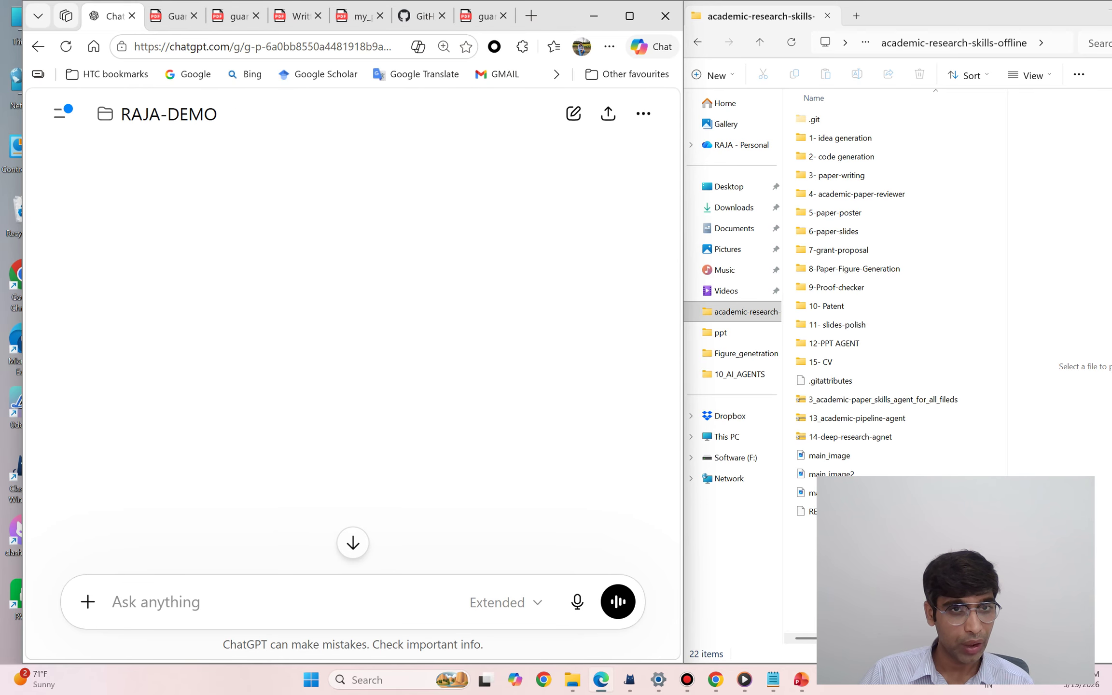
{"action": "scroll", "coordinate": [436, 433], "scroll_direction": "up", "scroll_amount": 6}
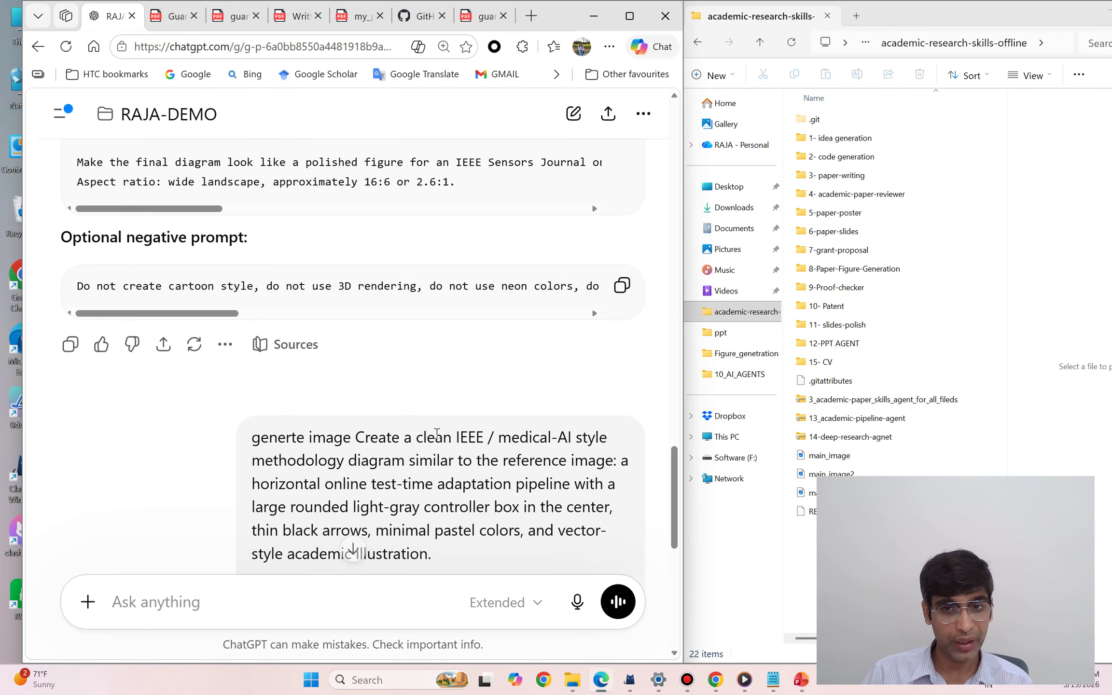
{"action": "scroll", "coordinate": [353, 366], "scroll_direction": "up", "scroll_amount": 5}
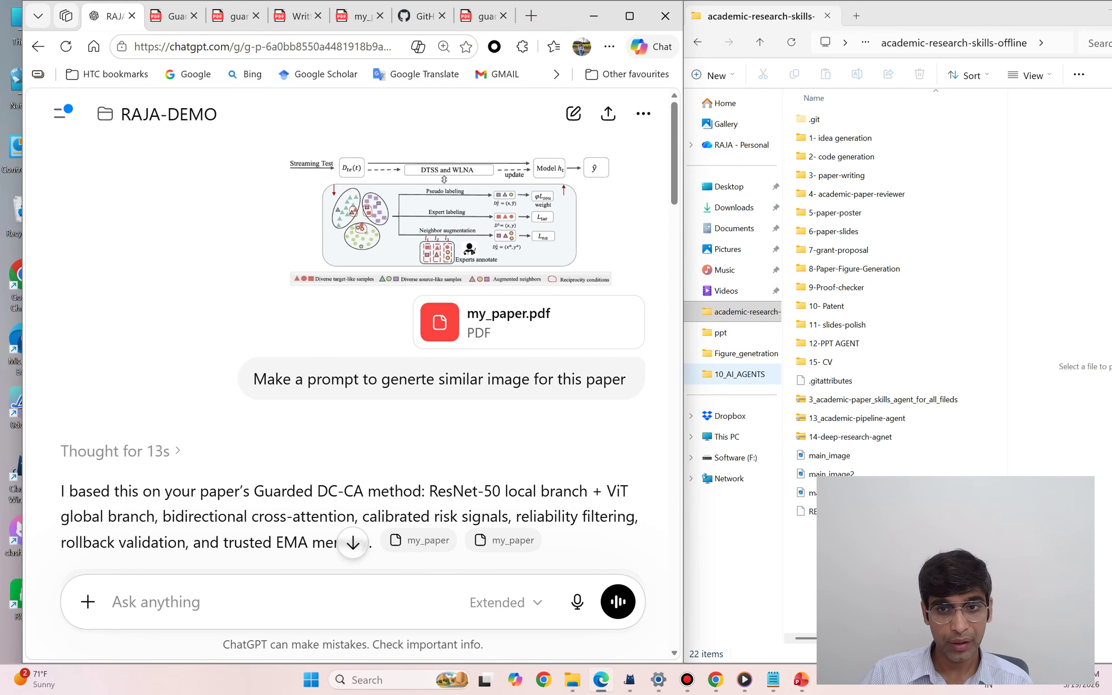
Step: Open the Writting Sample PDF from the Figure_genetration folder and find the Fig. 2 framework diagram
{"action": "left_click", "coordinate": [746, 354]}
{"action": "double_click", "coordinate": [837, 141]}
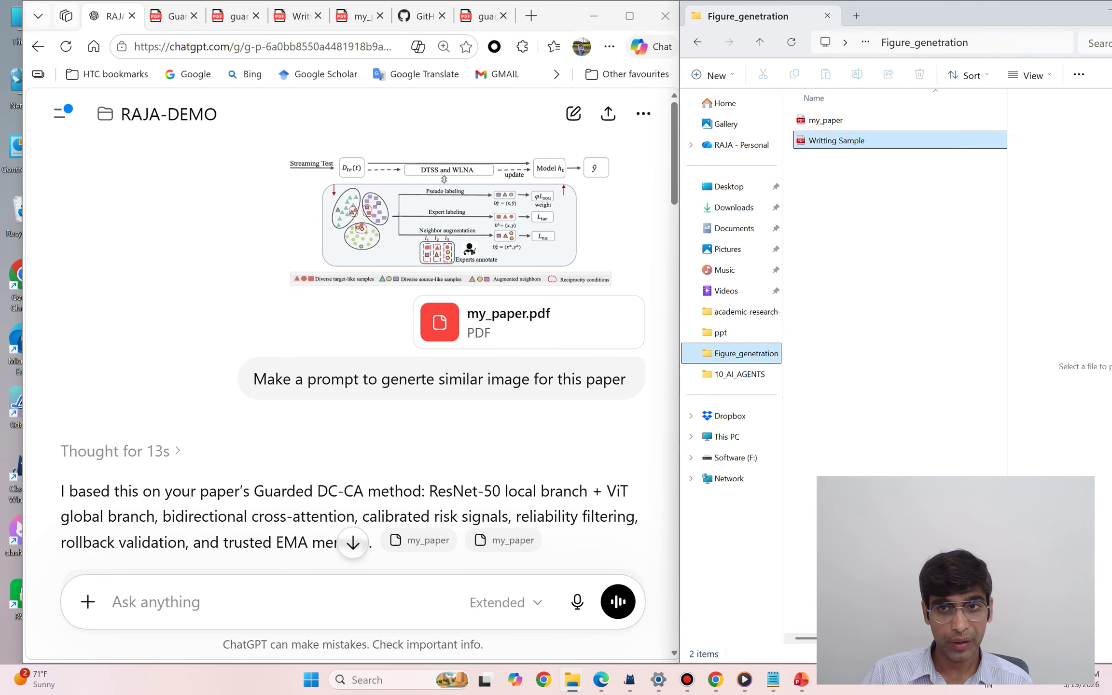
{"action": "scroll", "coordinate": [425, 384], "scroll_direction": "up", "scroll_amount": 8}
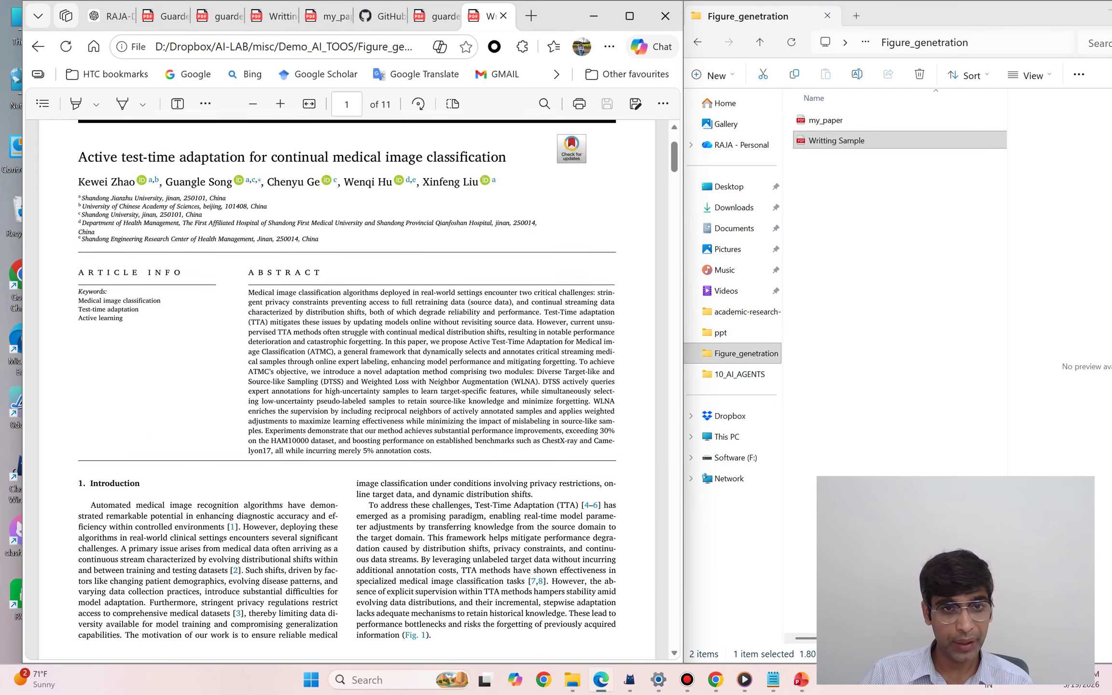
{"action": "scroll", "coordinate": [425, 384], "scroll_direction": "down", "scroll_amount": 20}
{"action": "scroll", "coordinate": [424, 384], "scroll_direction": "down", "scroll_amount": 15}
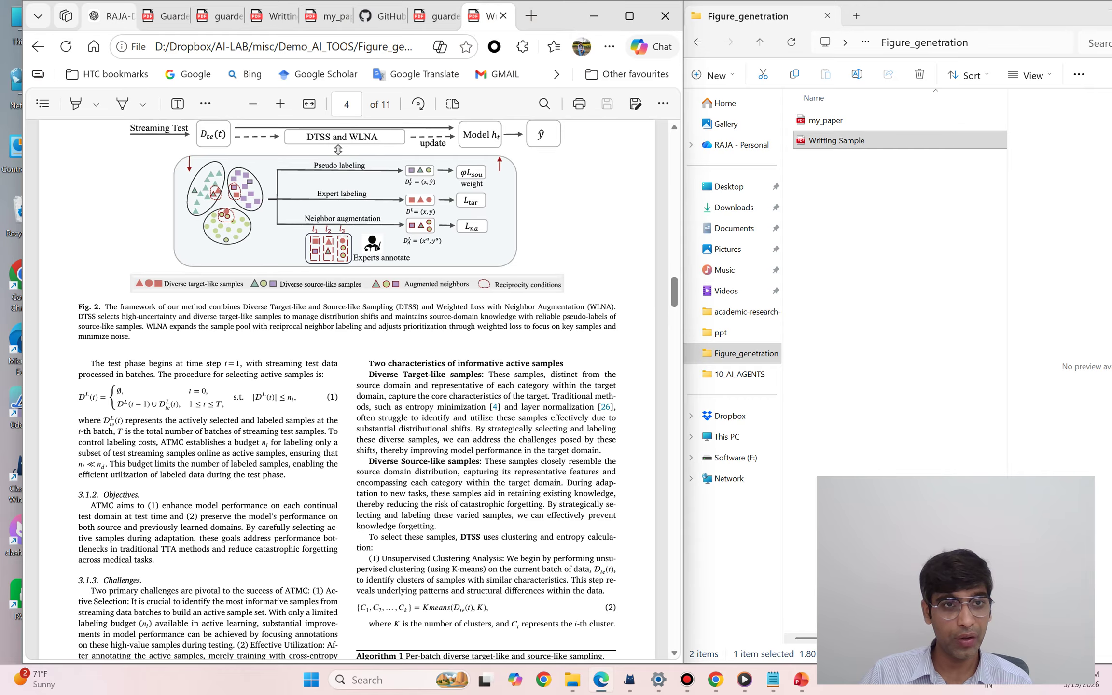
Step: Return to the ChatGPT chat, point out the my_paper file in the folder, and highlight the "Make a prompt to generte similar image for this paper" message
{"action": "left_click", "coordinate": [111, 16]}
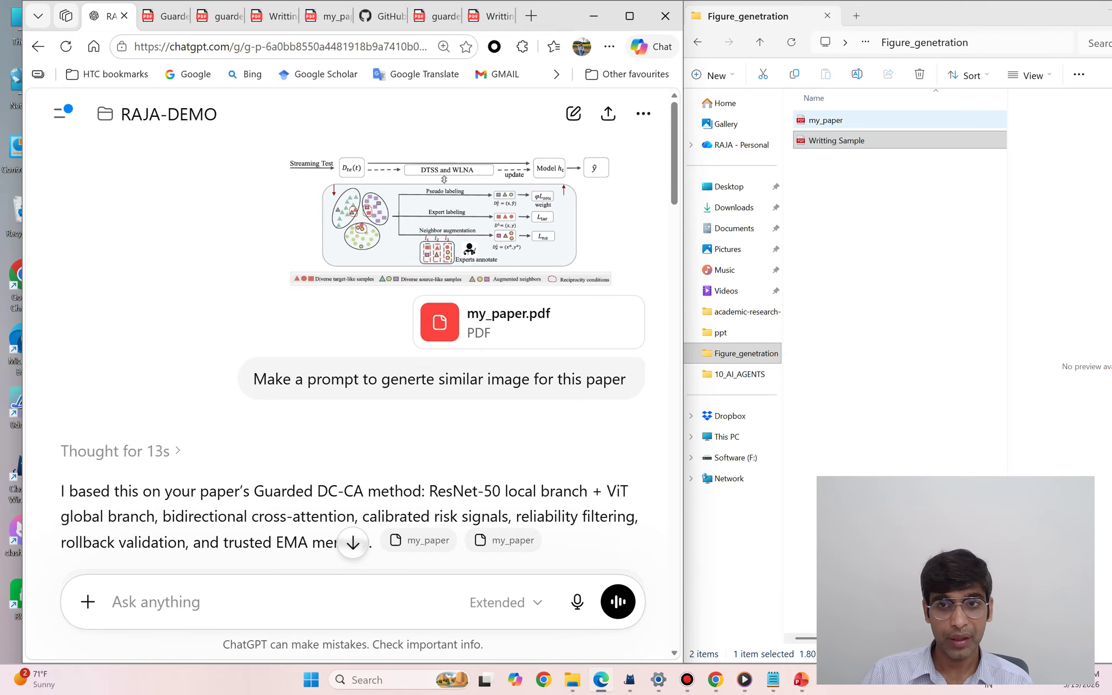
{"action": "left_click", "coordinate": [825, 120]}
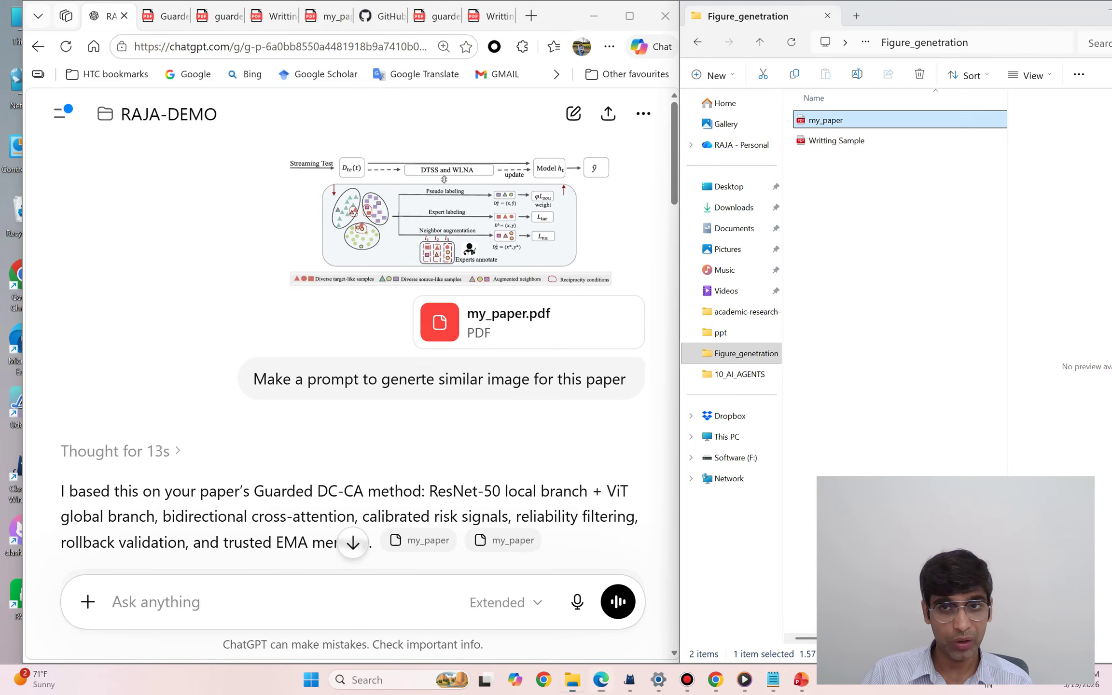
{"action": "scroll", "coordinate": [367, 338], "scroll_direction": "down", "scroll_amount": 3}
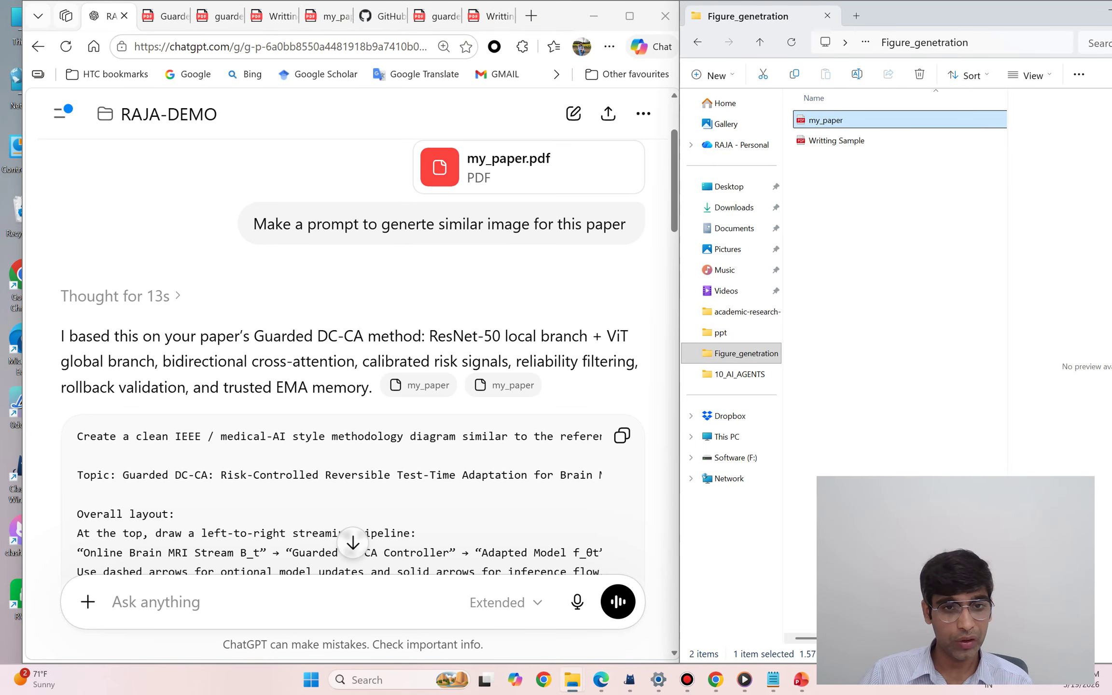
{"action": "scroll", "coordinate": [367, 338], "scroll_direction": "up", "scroll_amount": 3}
{"action": "triple_click", "coordinate": [345, 379]}
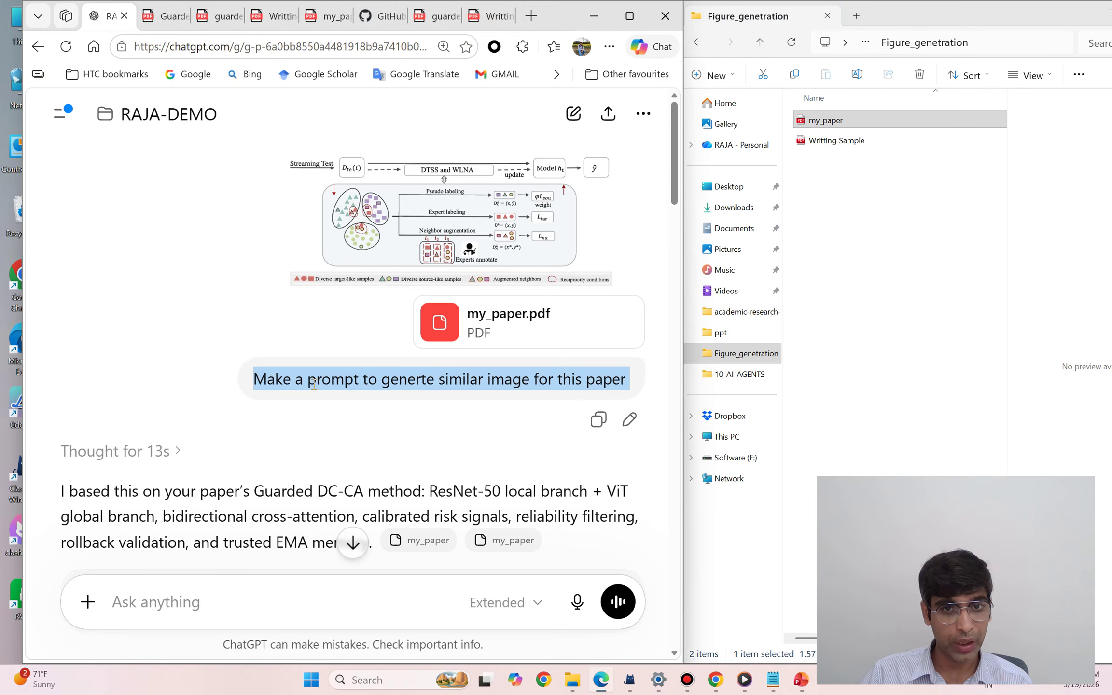
{"action": "left_click", "coordinate": [236, 410]}
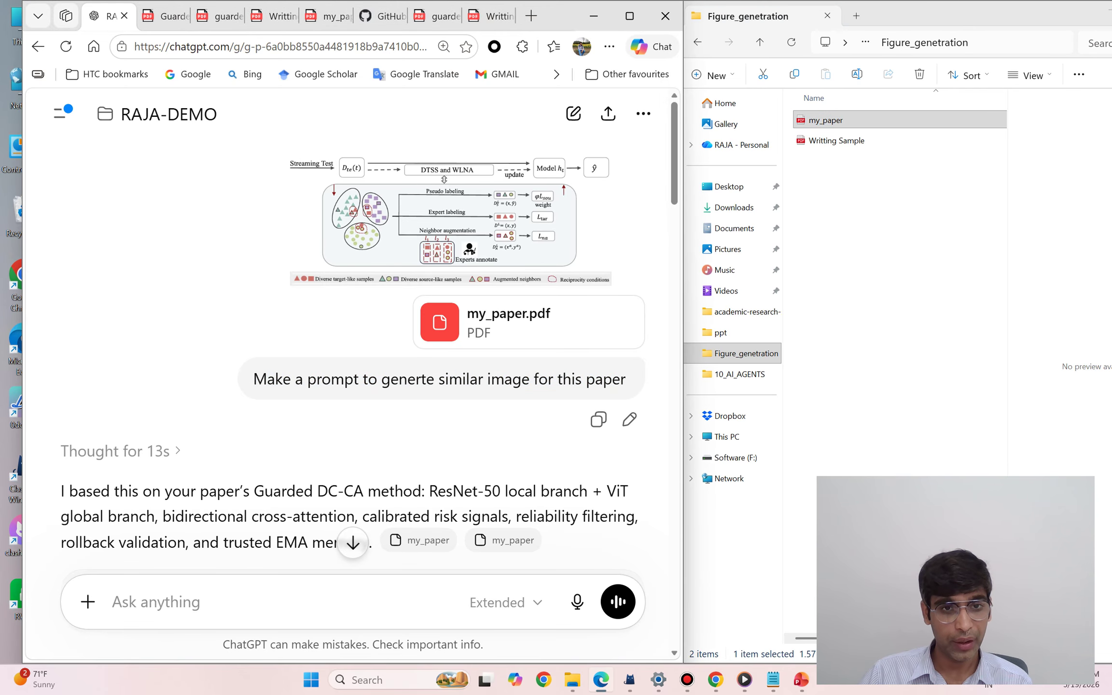
Step: Go to the generated Guarded DC-CA methodology diagram at the end of the chat and examine it enlarged
{"action": "scroll", "coordinate": [236, 409], "scroll_direction": "down", "scroll_amount": 5}
{"action": "scroll", "coordinate": [243, 414], "scroll_direction": "down", "scroll_amount": 10}
{"action": "scroll", "coordinate": [246, 421], "scroll_direction": "down", "scroll_amount": 15}
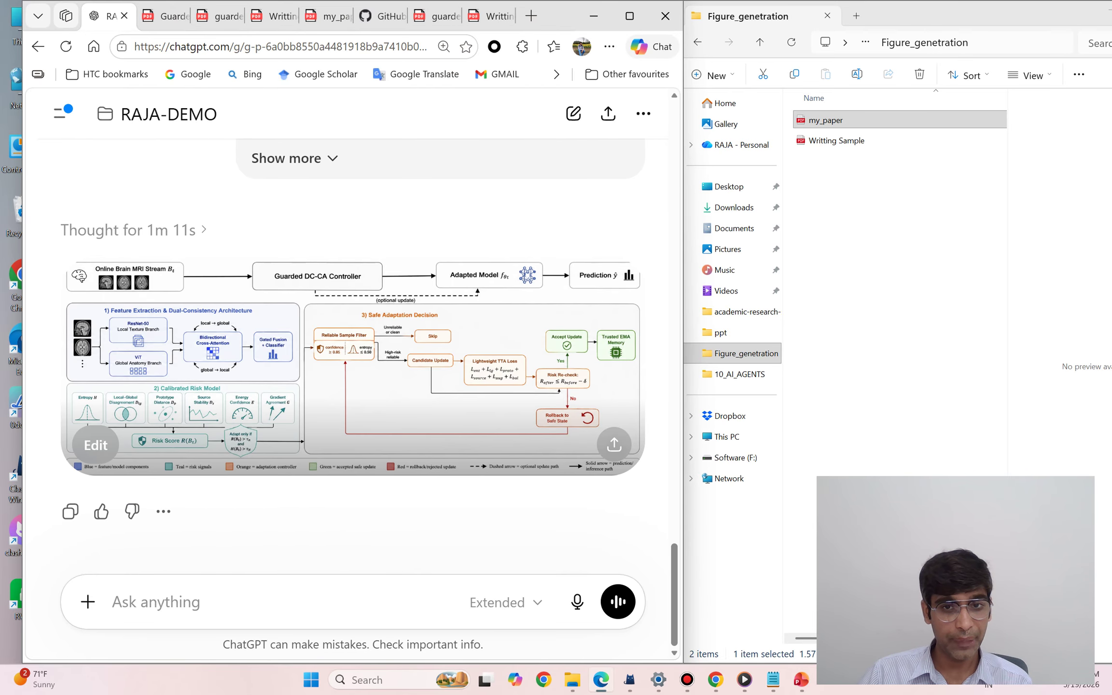
{"action": "left_click", "coordinate": [246, 421]}
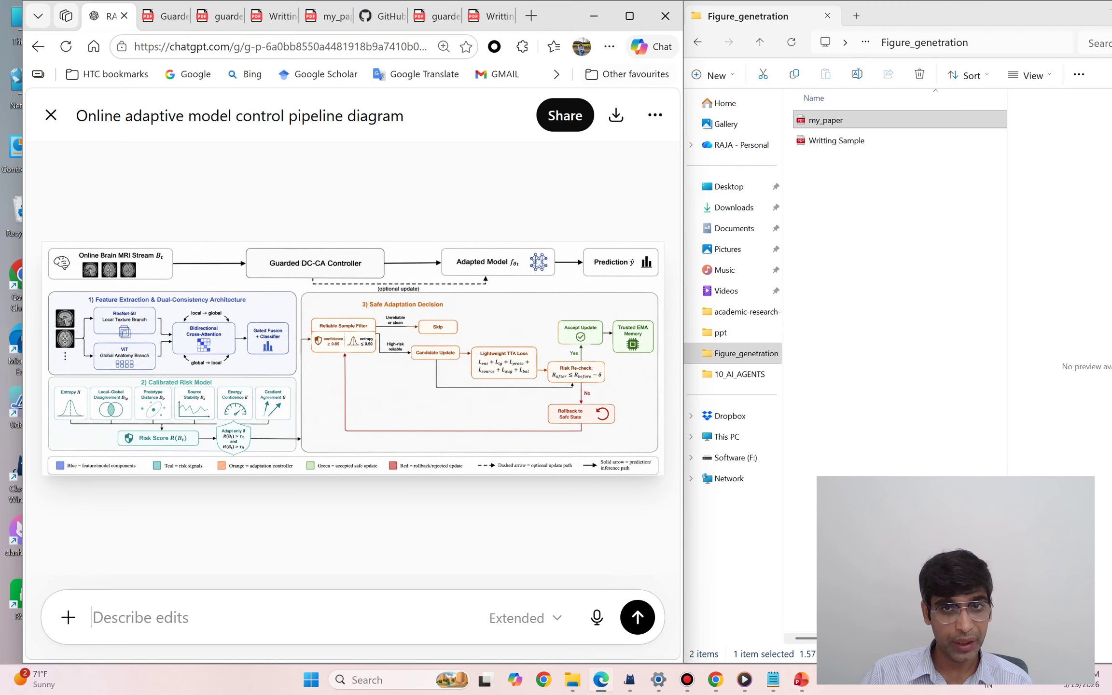
{"action": "left_click", "coordinate": [609, 46]}
{"action": "left_click", "coordinate": [609, 46]}
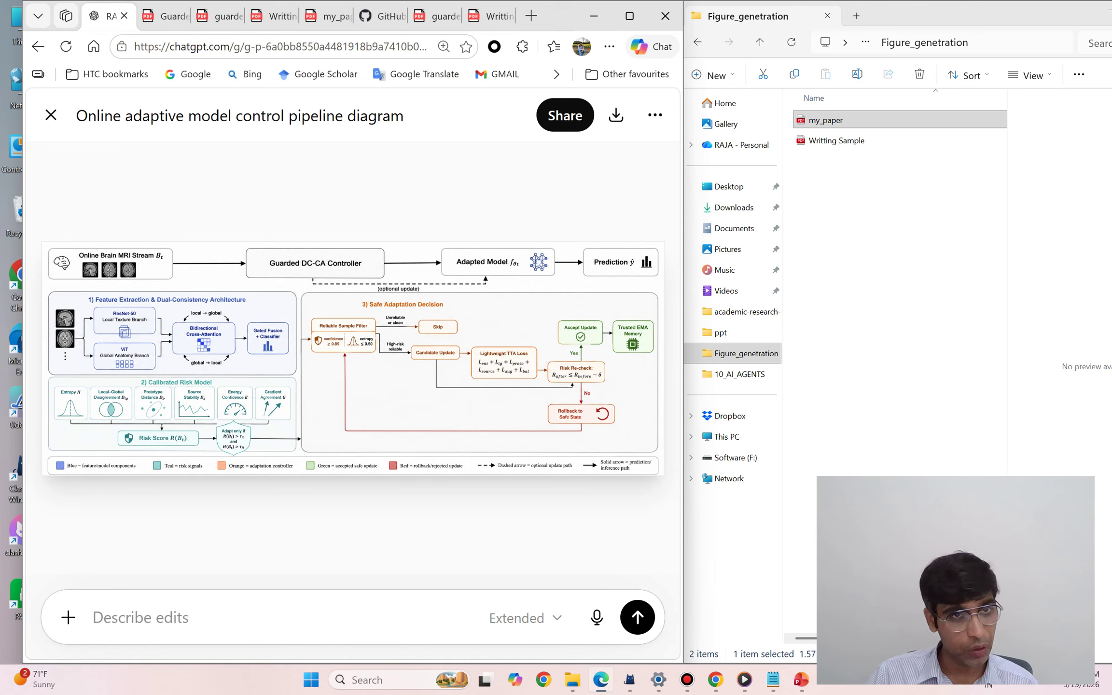
{"action": "left_click", "coordinate": [868, 325]}
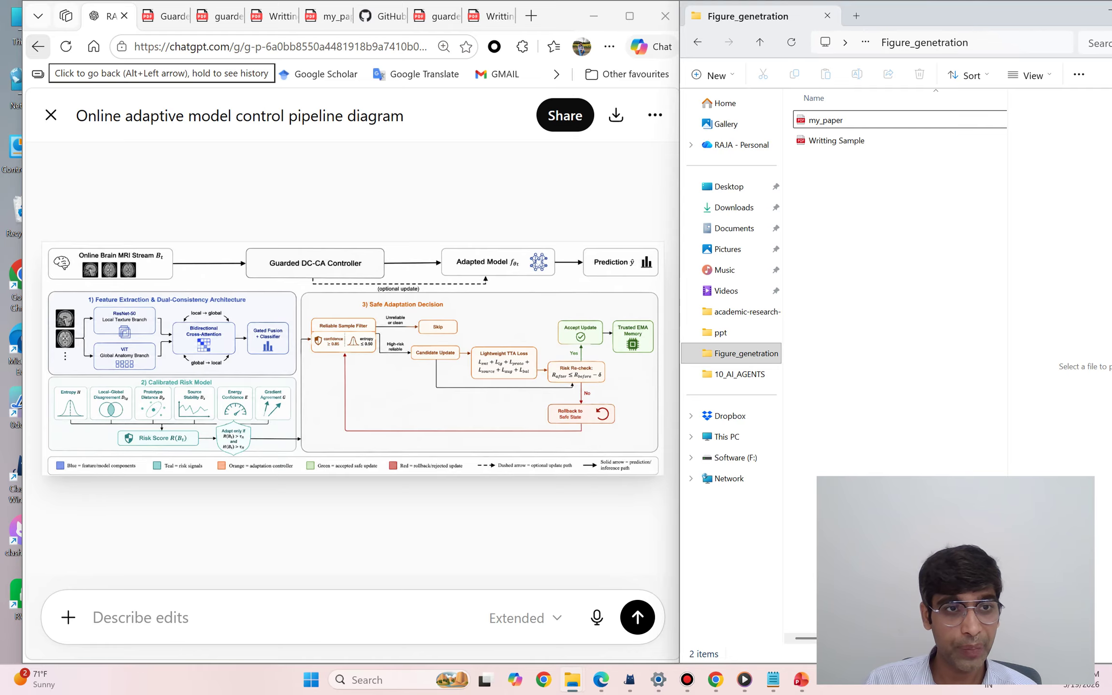
Step: Leave the enlarged diagram and open the PPT for Research Lecture chat from the recent chats
{"action": "left_click", "coordinate": [37, 46]}
{"action": "left_click", "coordinate": [61, 113]}
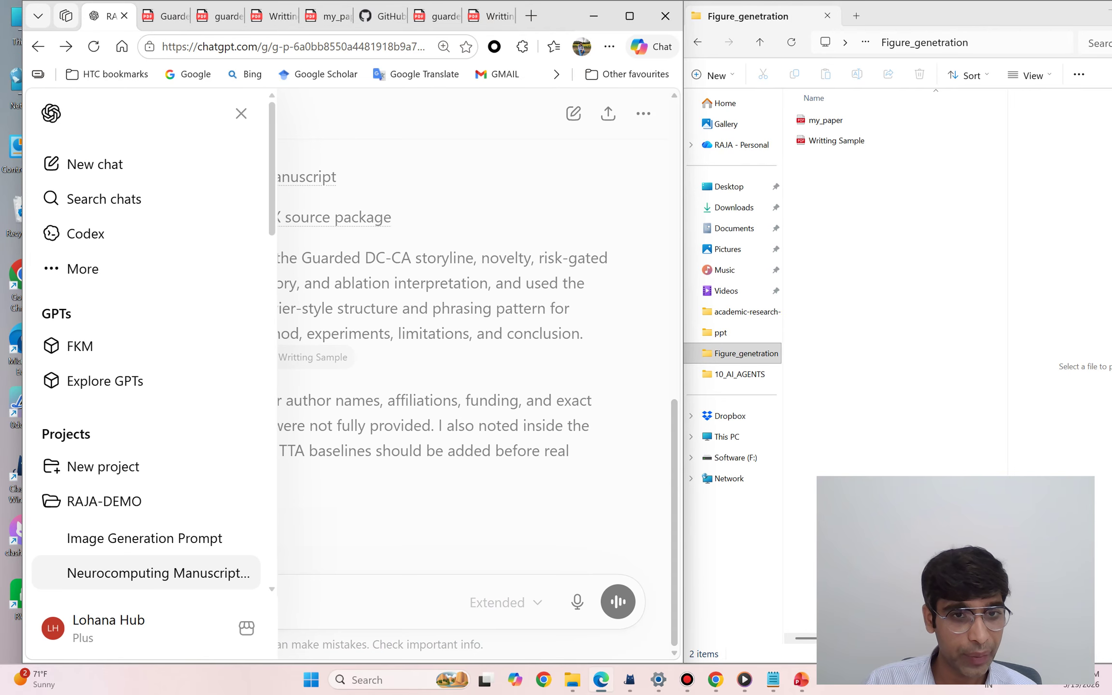
{"action": "scroll", "coordinate": [145, 410], "scroll_direction": "down", "scroll_amount": 1}
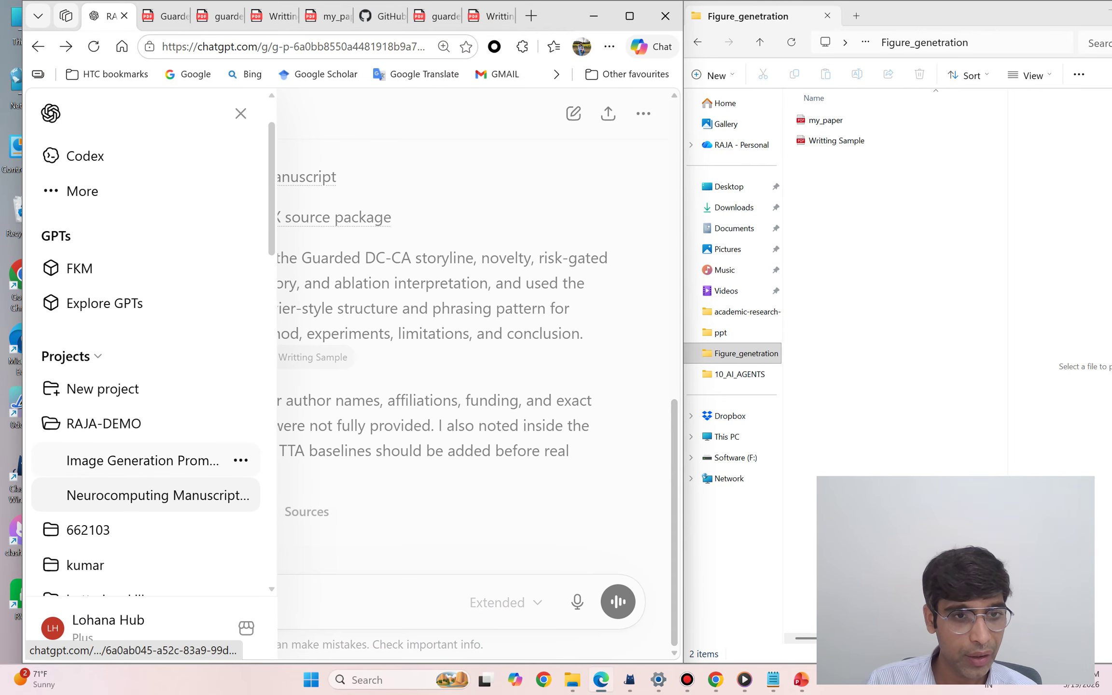
{"action": "scroll", "coordinate": [145, 410], "scroll_direction": "down", "scroll_amount": 5}
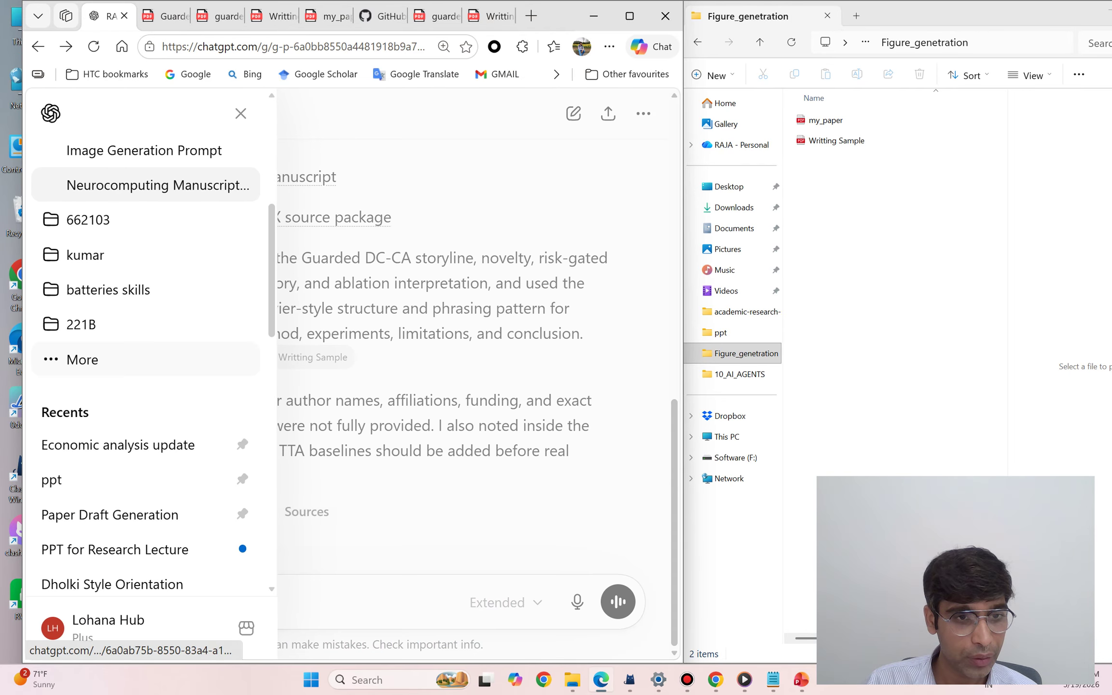
{"action": "scroll", "coordinate": [145, 507], "scroll_direction": "down", "scroll_amount": 3}
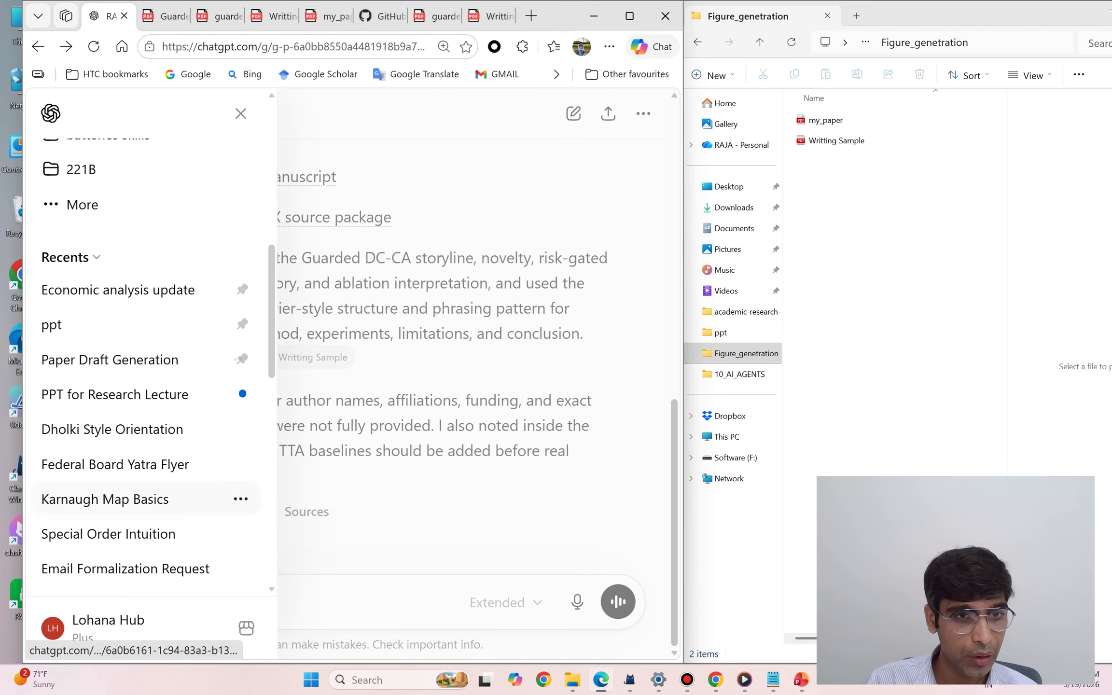
{"action": "left_click", "coordinate": [135, 394]}
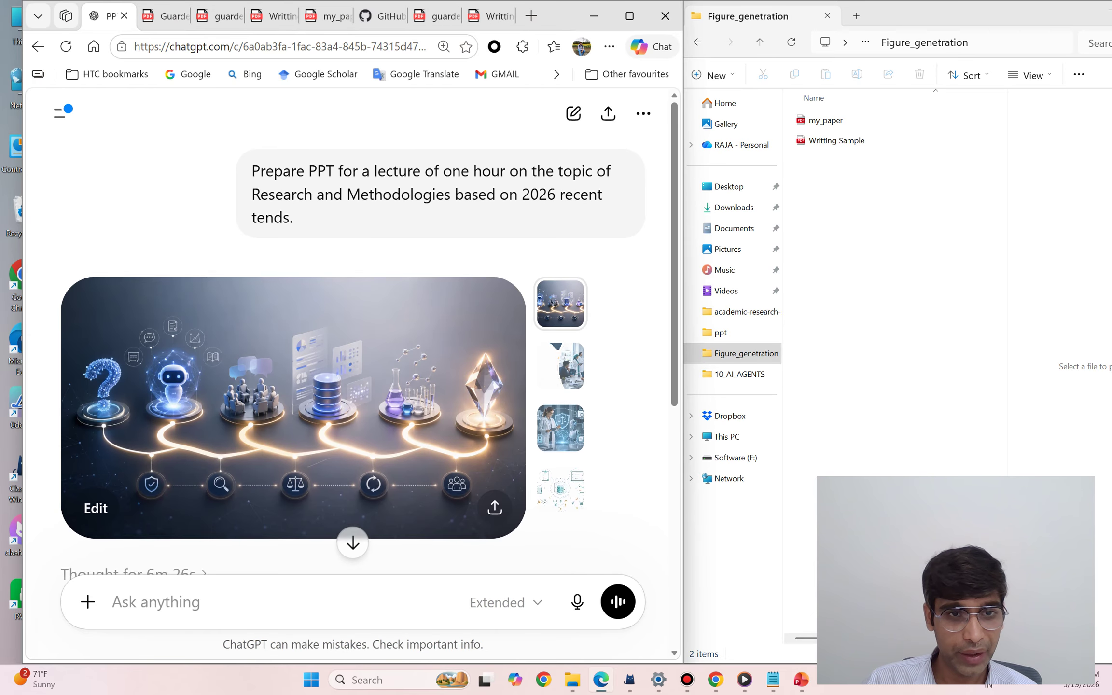
Step: Review the lecture chat's reply and highlight the Research_and_Methodologies_2026_Trends_Lecture.pptx file name
{"action": "scroll", "coordinate": [352, 356], "scroll_direction": "down", "scroll_amount": 6}
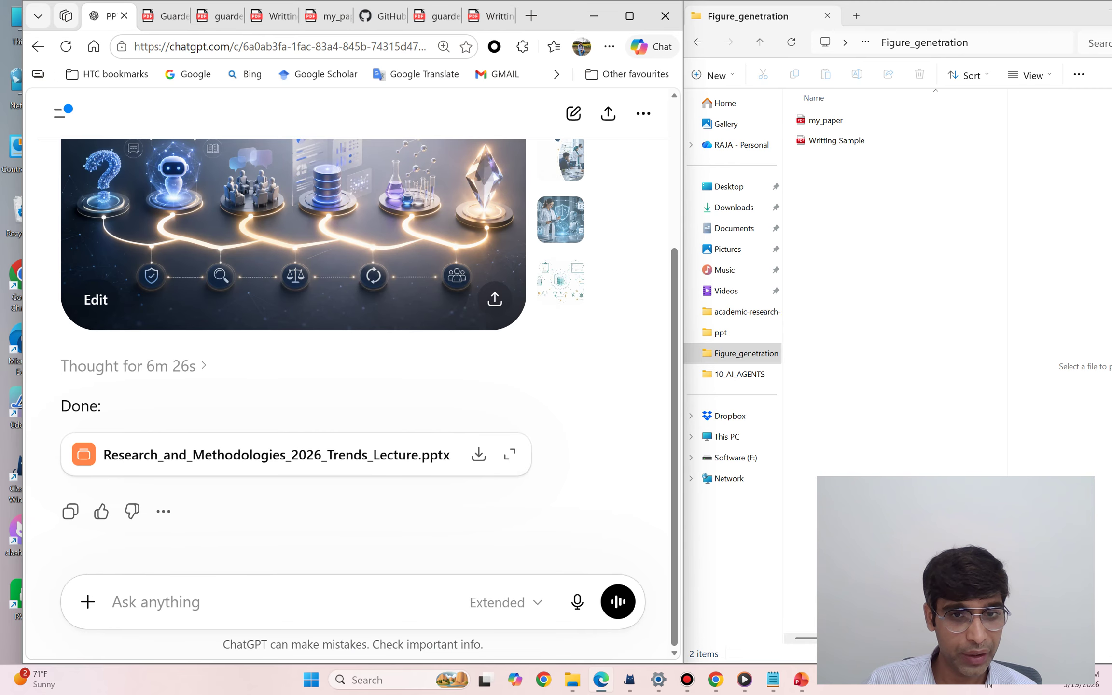
{"action": "triple_click", "coordinate": [238, 456]}
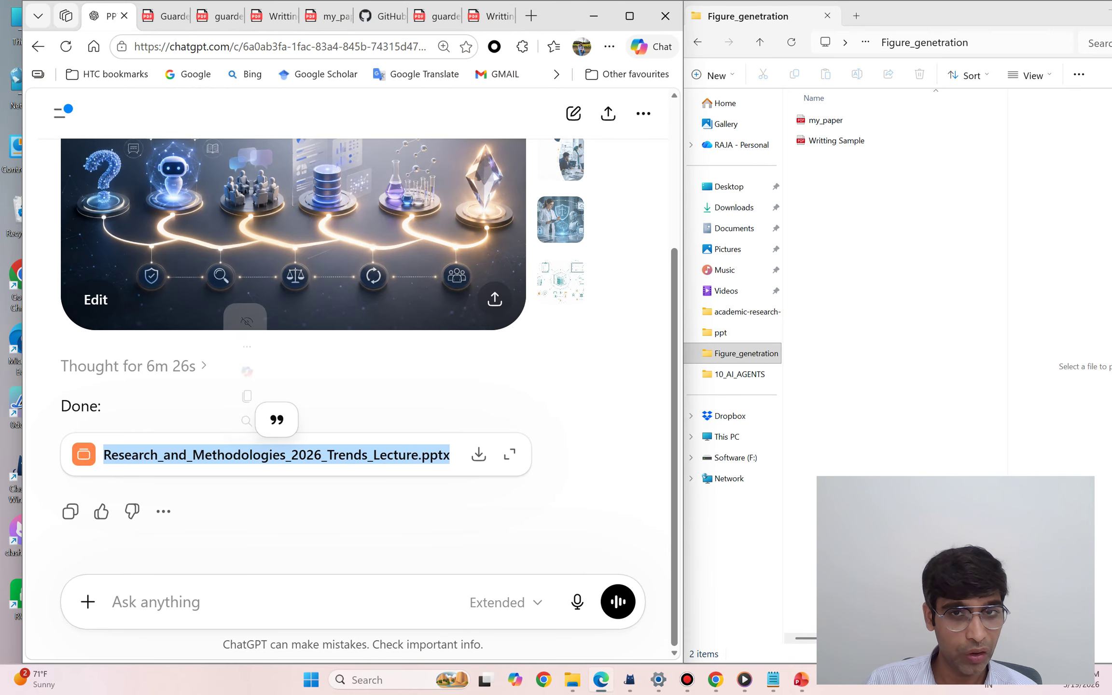
{"action": "scroll", "coordinate": [352, 338], "scroll_direction": "up", "scroll_amount": 4}
{"action": "scroll", "coordinate": [352, 338], "scroll_direction": "down", "scroll_amount": 4}
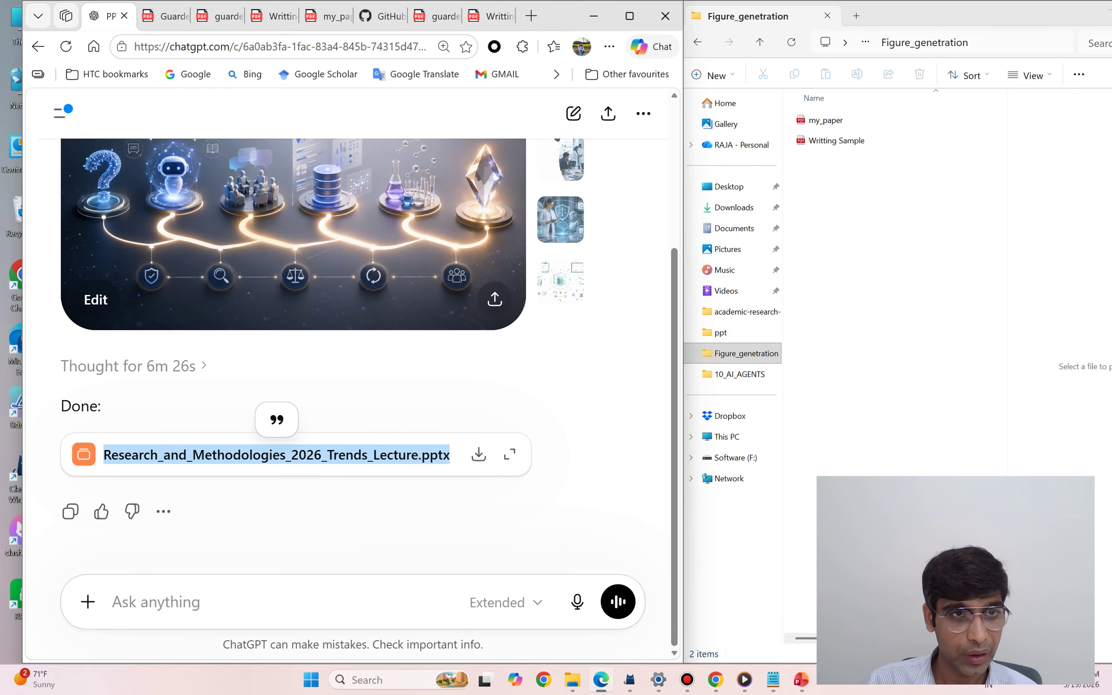
Step: Leave the lecture chat, look through the recent conversations, and open the chat named ppt
{"action": "left_click", "coordinate": [38, 46]}
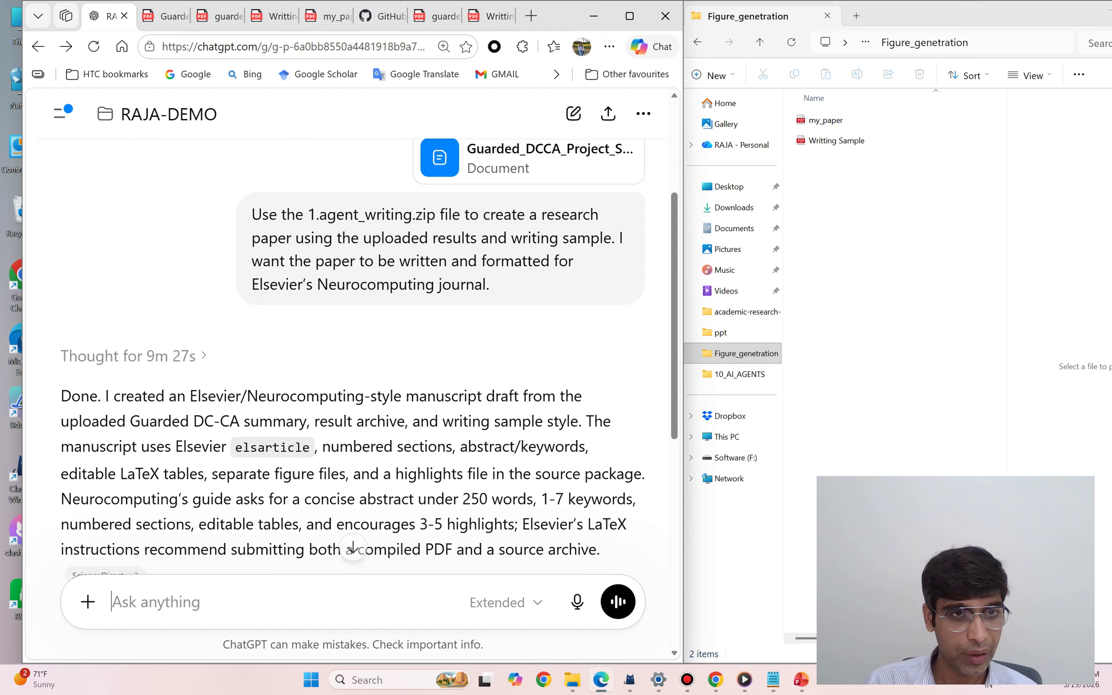
{"action": "left_click", "coordinate": [60, 112]}
{"action": "scroll", "coordinate": [145, 337], "scroll_direction": "down", "scroll_amount": 3}
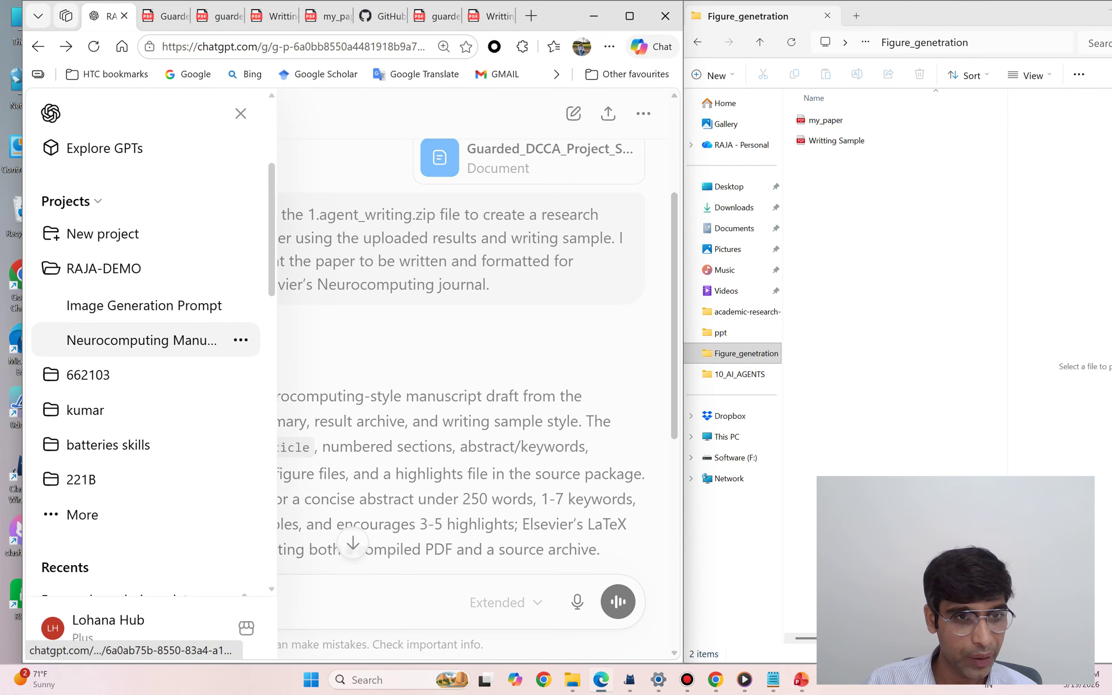
{"action": "scroll", "coordinate": [145, 300], "scroll_direction": "down", "scroll_amount": 7}
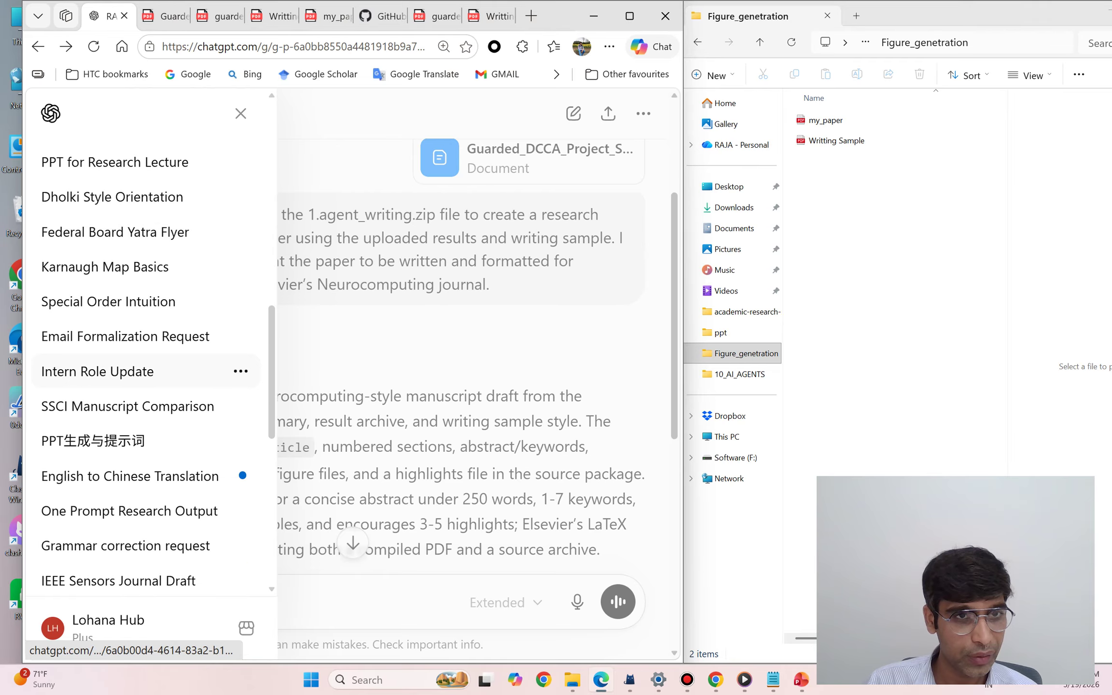
{"action": "scroll", "coordinate": [145, 357], "scroll_direction": "down", "scroll_amount": 6}
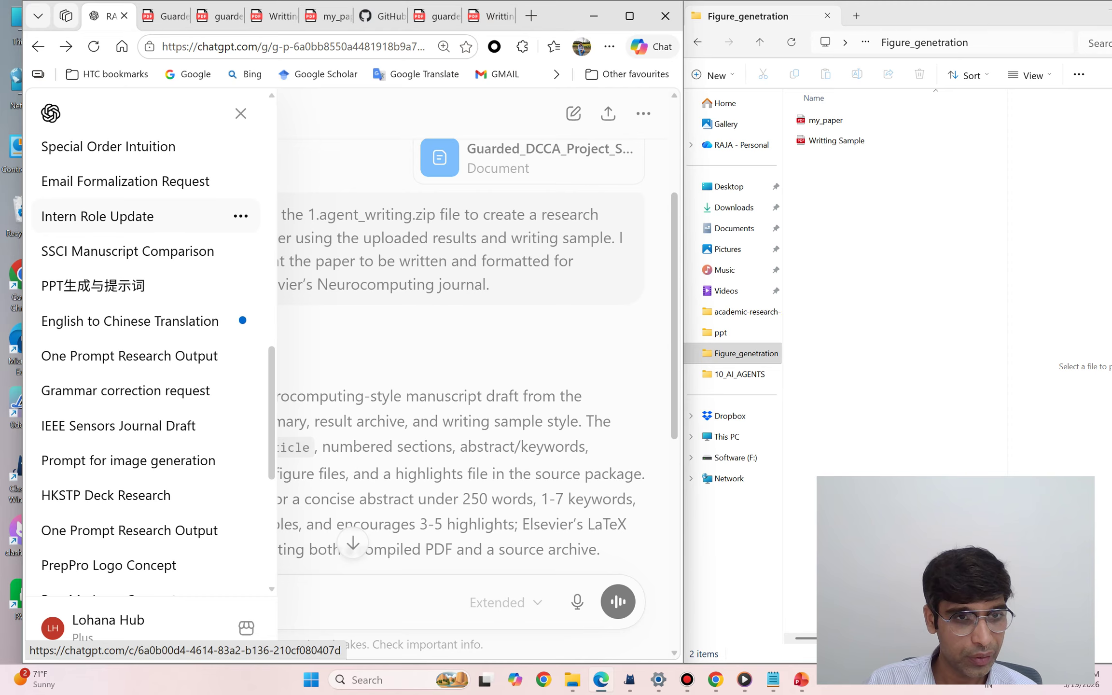
{"action": "scroll", "coordinate": [145, 232], "scroll_direction": "up", "scroll_amount": 10}
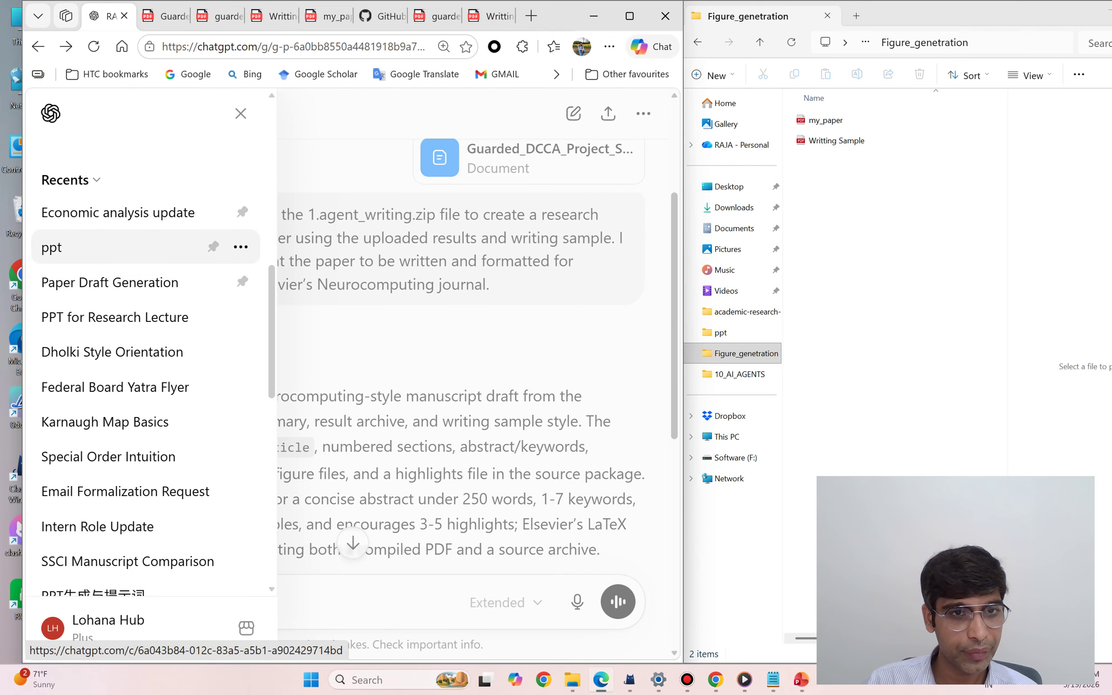
{"action": "left_click", "coordinate": [96, 247]}
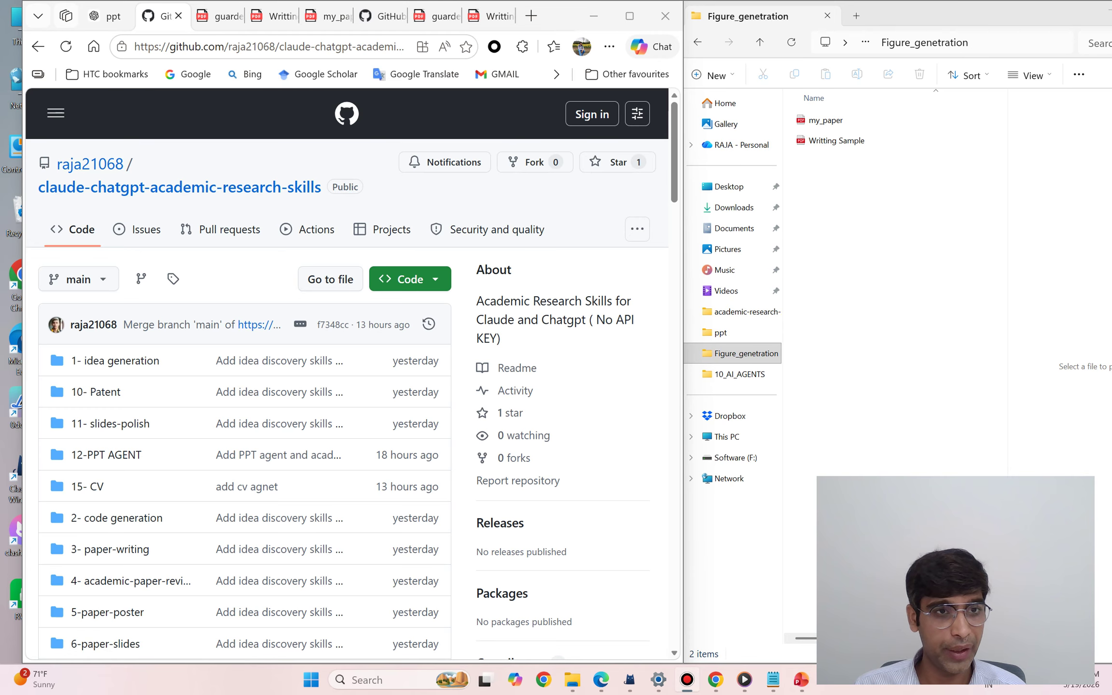
Step: Highlight the claude-chatgpt-academic-research-skills repository name on GitHub and review its list of agent folders
{"action": "left_click_drag", "start_coordinate": [39, 186], "coordinate": [294, 187]}
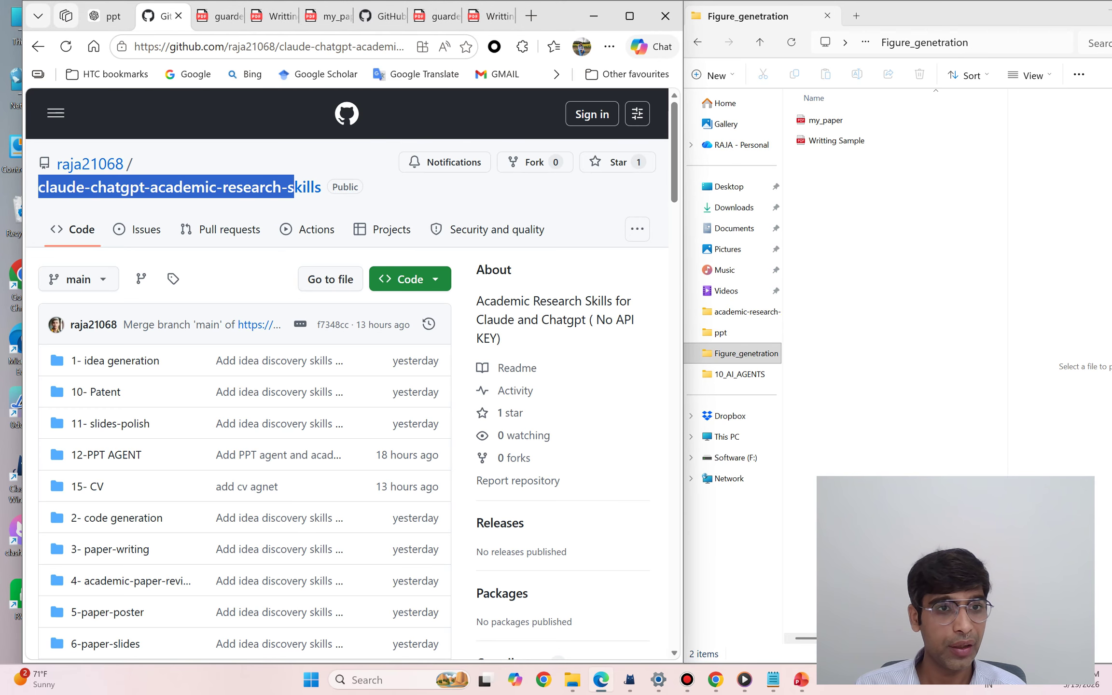
{"action": "left_click", "coordinate": [294, 187]}
{"action": "scroll", "coordinate": [114, 367], "scroll_direction": "down", "scroll_amount": 1}
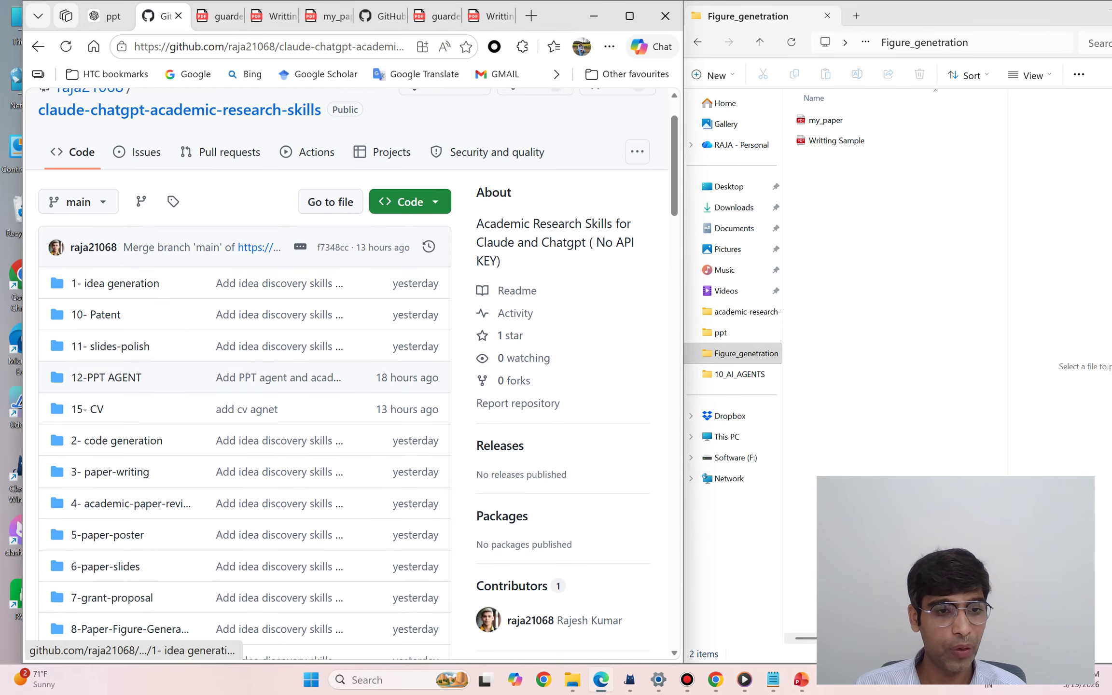
{"action": "scroll", "coordinate": [242, 386], "scroll_direction": "down", "scroll_amount": 4}
{"action": "scroll", "coordinate": [241, 386], "scroll_direction": "up", "scroll_amount": 3}
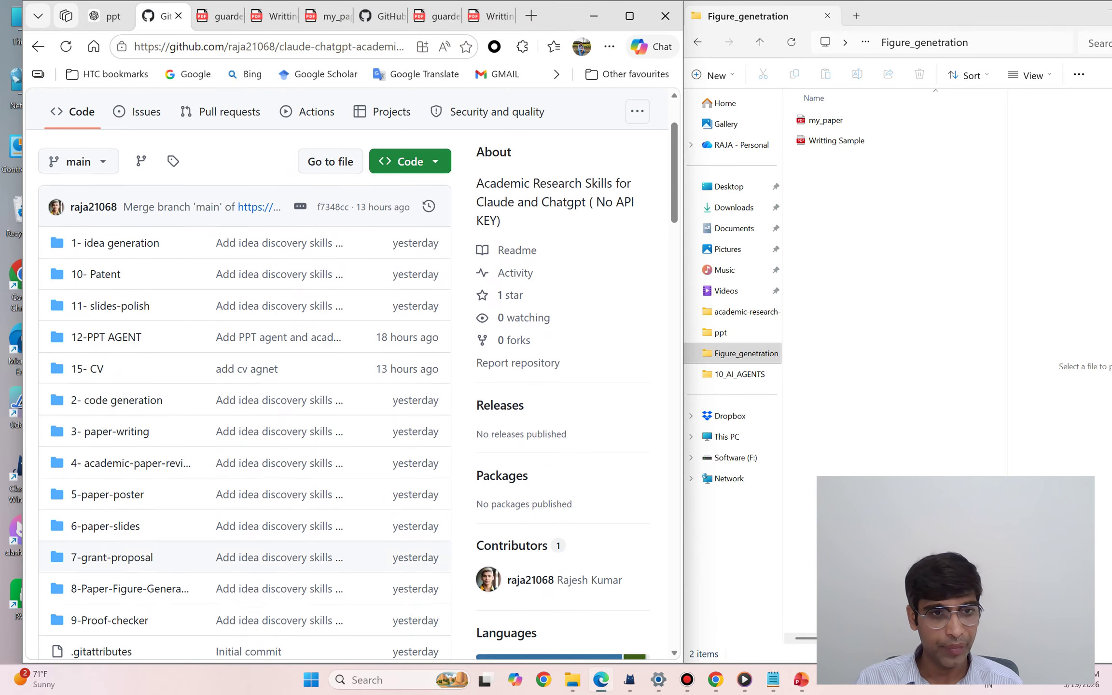
Step: Skim the repository's README with the demo video section, and return to the agent folder list
{"action": "scroll", "coordinate": [241, 557], "scroll_direction": "down", "scroll_amount": 20}
{"action": "scroll", "coordinate": [210, 450], "scroll_direction": "down", "scroll_amount": 10}
{"action": "scroll", "coordinate": [211, 450], "scroll_direction": "up", "scroll_amount": 15}
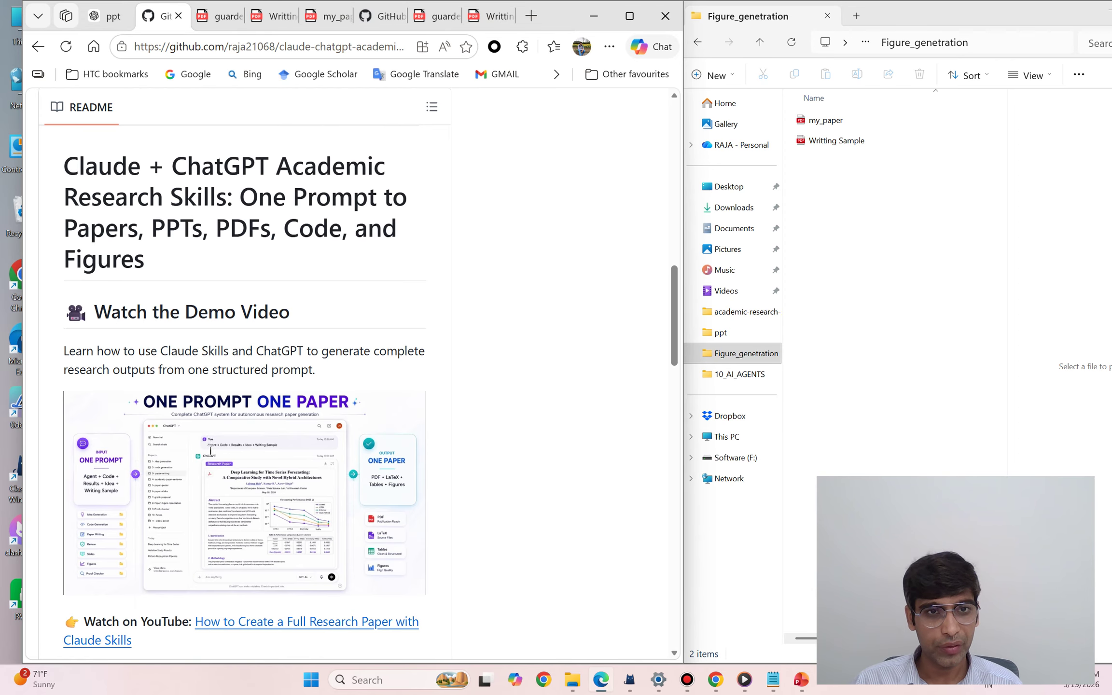
{"action": "scroll", "coordinate": [210, 450], "scroll_direction": "up", "scroll_amount": 12}
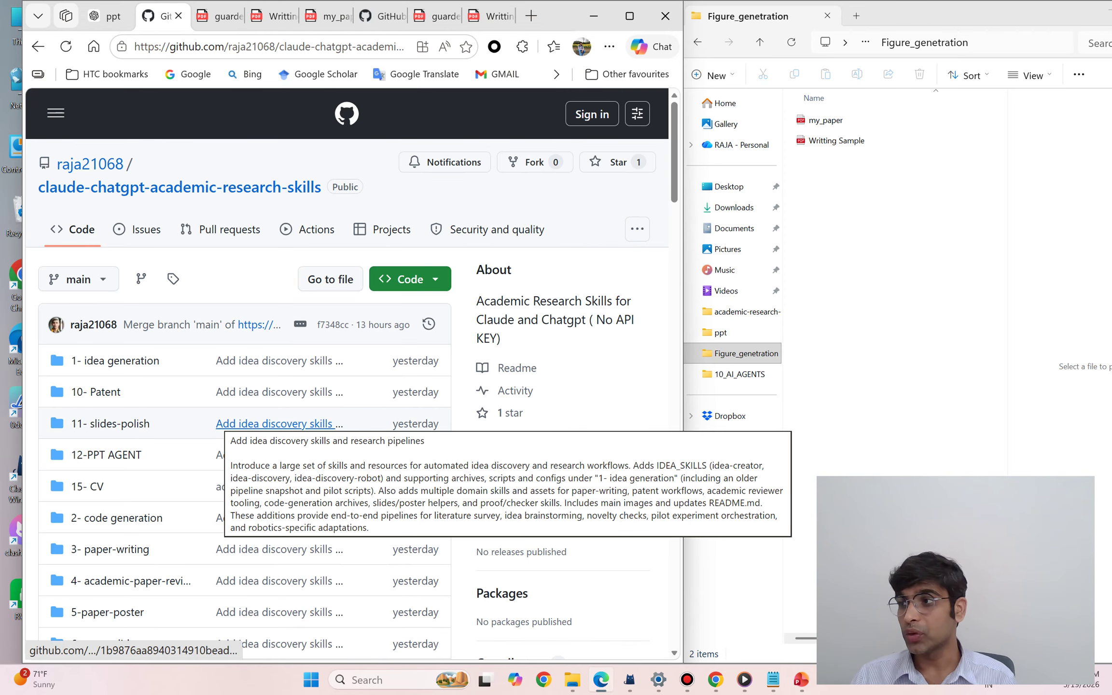
{"action": "scroll", "coordinate": [271, 424], "scroll_direction": "down", "scroll_amount": 2}
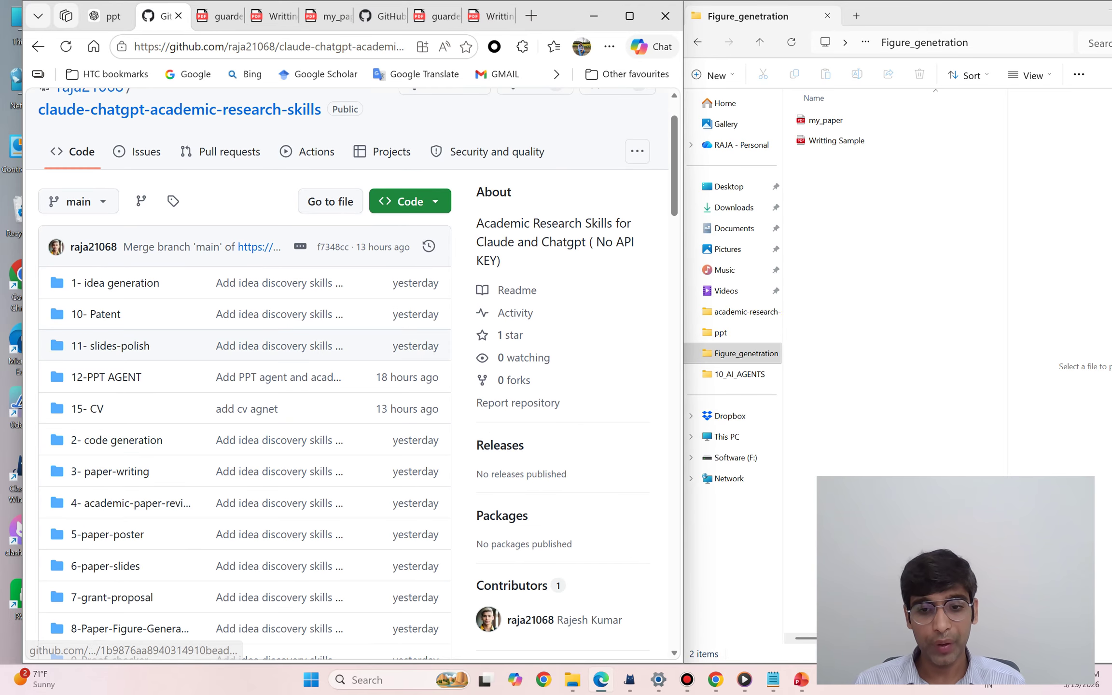
Step: Switch to PowerPoint to show the "One Prompt → Complete Research Output" slide in Presentation1
{"action": "left_click", "coordinate": [800, 679]}
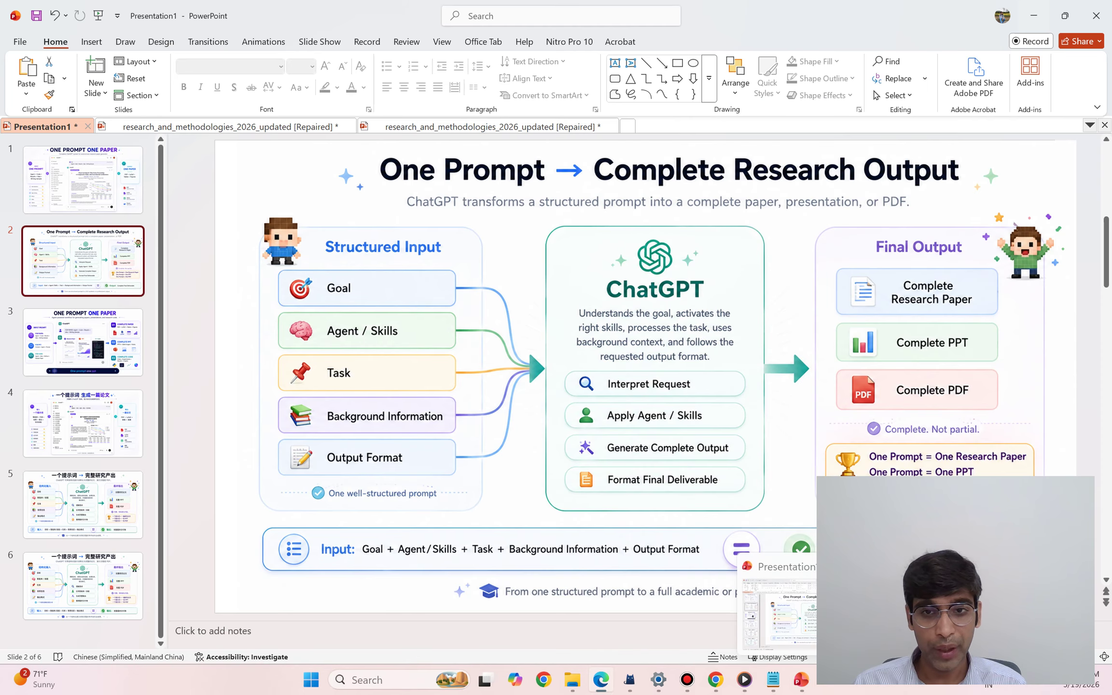